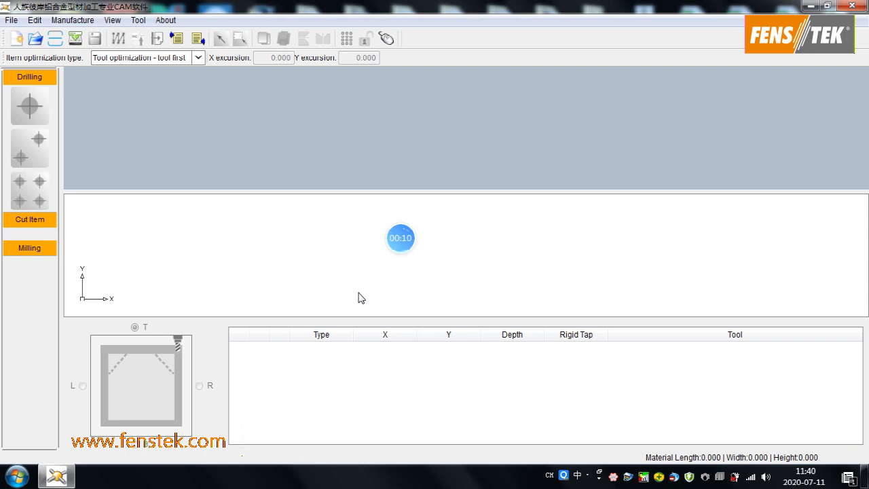
- Open the profile cross-section screenshot saved on the desktop to examine its machining faces and dimensions
{"action": "left_click", "coordinate": [815, 5]}
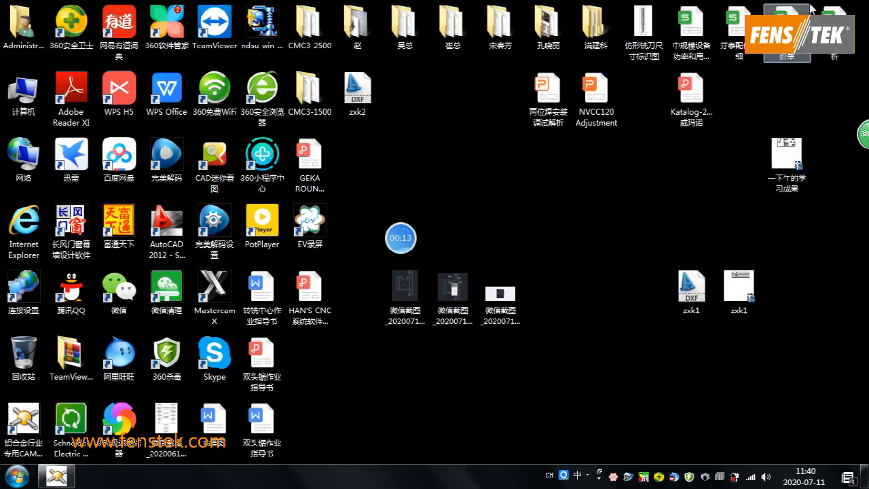
{"action": "double_click", "coordinate": [405, 296]}
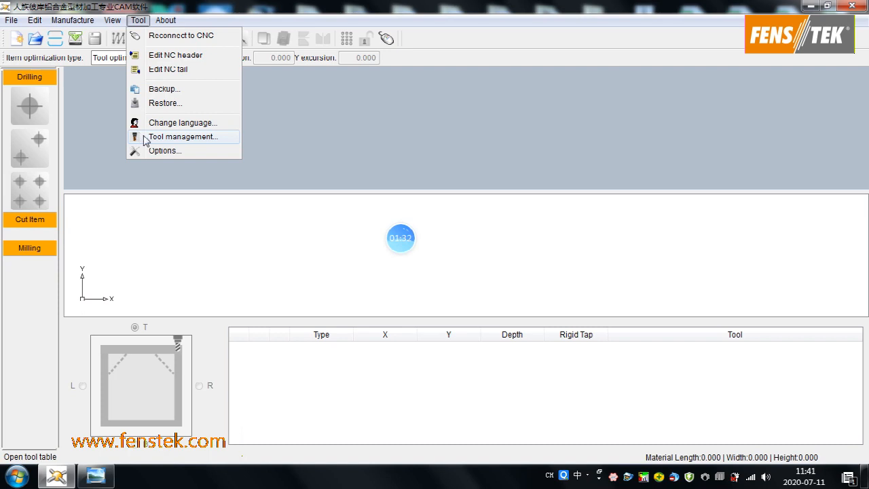
- In the CAM software's tool table, set milling tool 1 to 6 mm diameter and 58 mm length, and accept the modification
{"action": "left_click", "coordinate": [144, 135]}
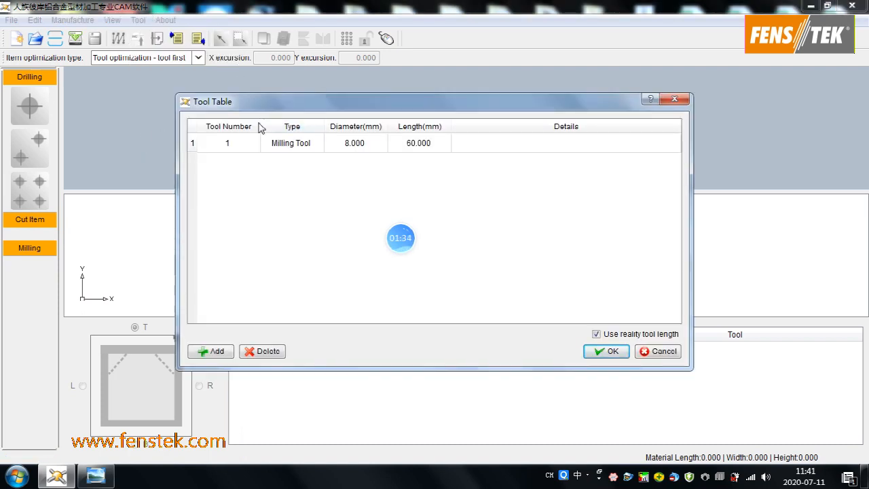
{"action": "left_click", "coordinate": [348, 145]}
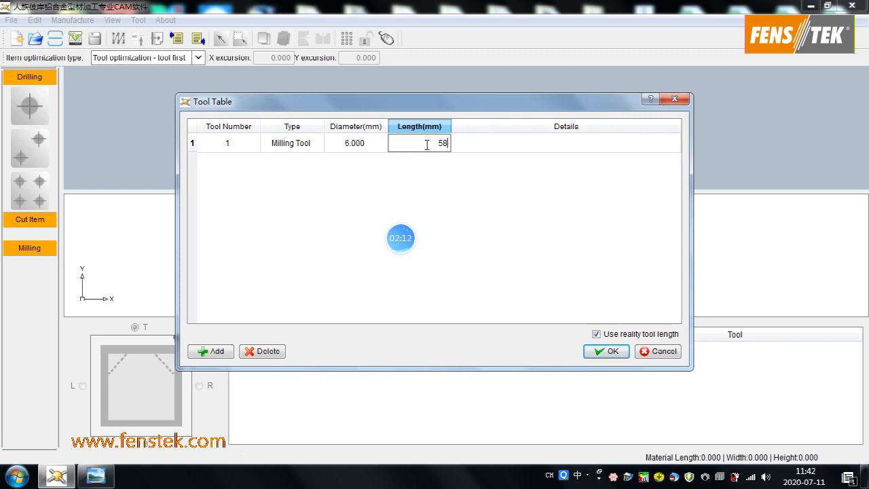
{"action": "left_click", "coordinate": [611, 353]}
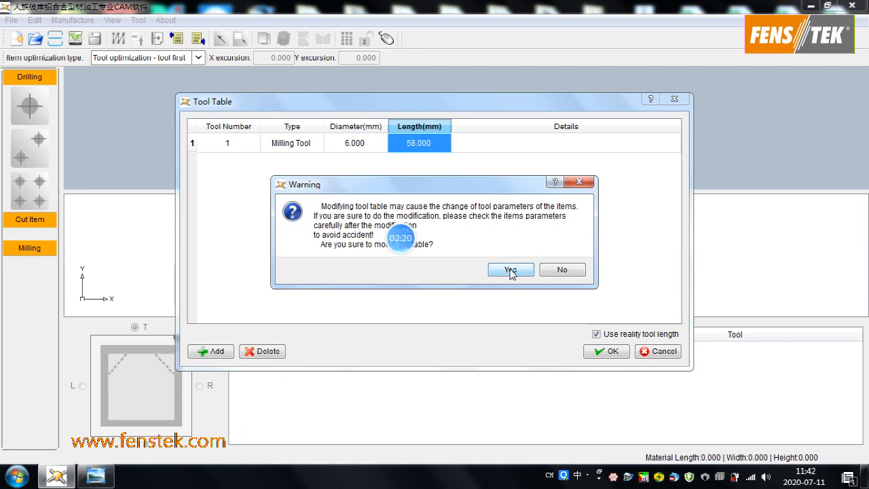
{"action": "left_click", "coordinate": [510, 270]}
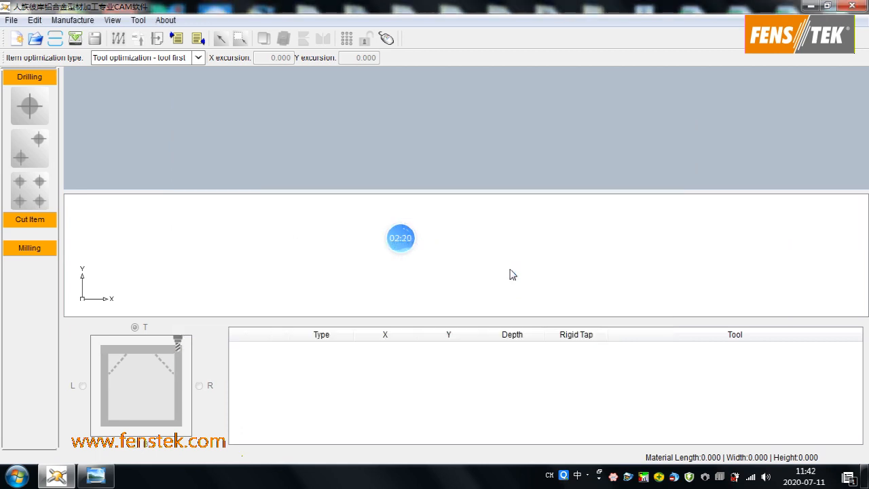
- Create a new material with length 1800, width 60, height 95, thickness 3 and Appr_Dist-hA 5 mm
{"action": "left_click", "coordinate": [14, 40]}
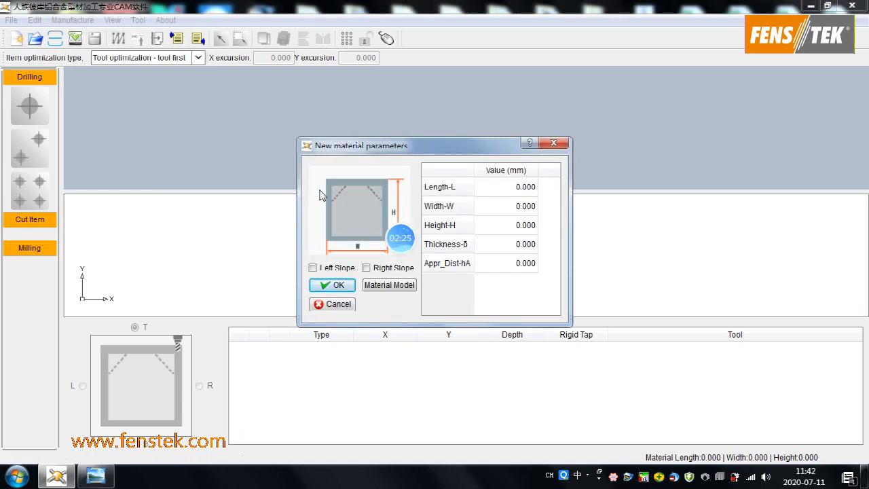
{"action": "left_click", "coordinate": [506, 192]}
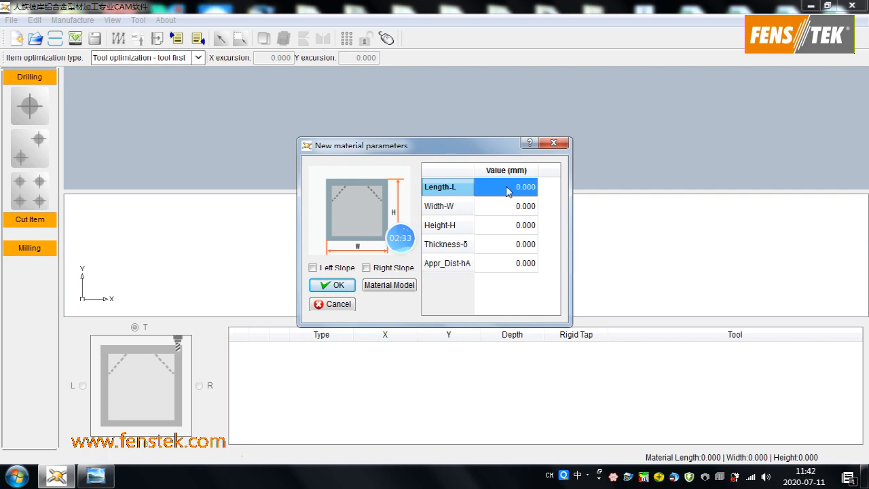
{"action": "type", "text": "1800"}
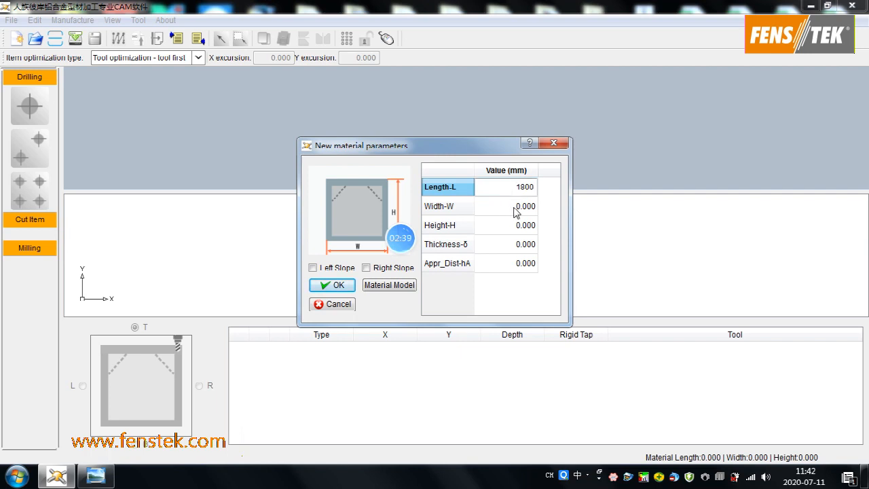
{"action": "left_click", "coordinate": [515, 212]}
{"action": "type", "text": "60"}
{"action": "left_click", "coordinate": [523, 226]}
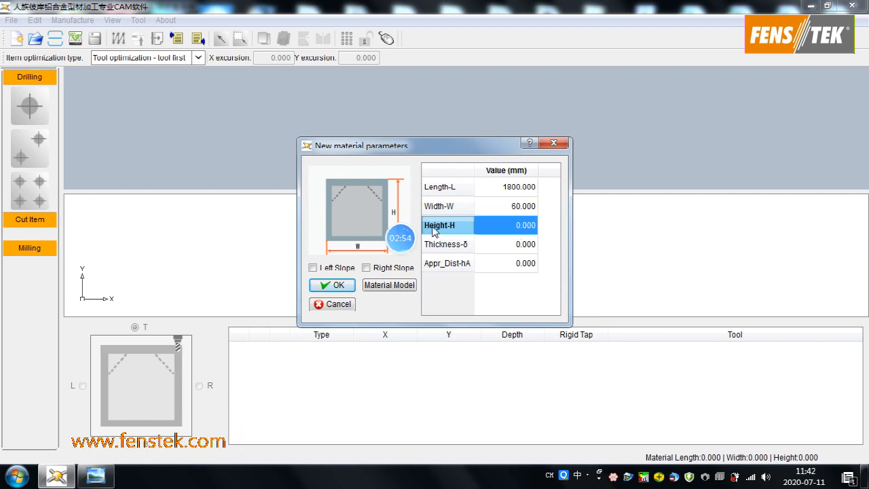
{"action": "left_click", "coordinate": [68, 477]}
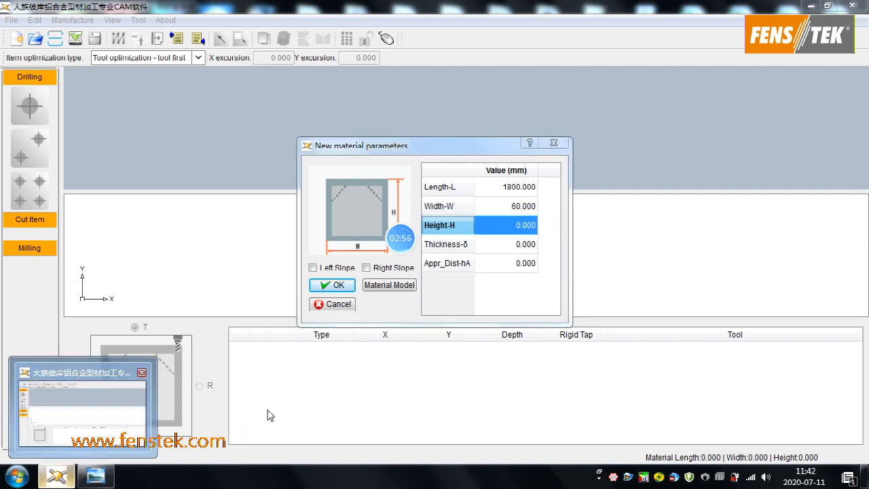
{"action": "left_click", "coordinate": [520, 224]}
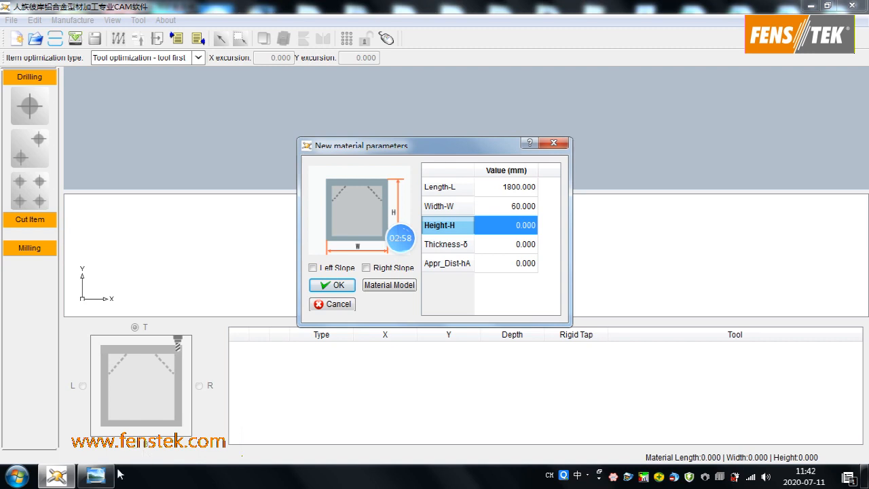
{"action": "type", "text": "95"}
{"action": "left_click", "coordinate": [502, 252]}
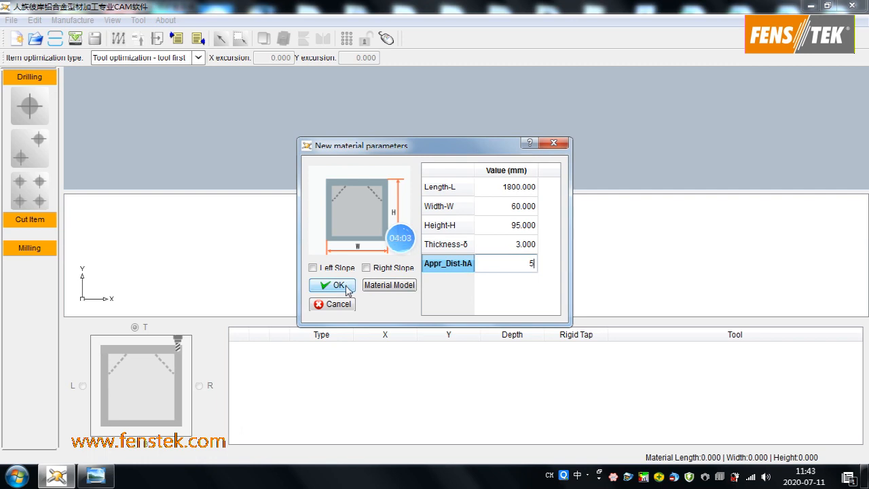
{"action": "left_click", "coordinate": [346, 287]}
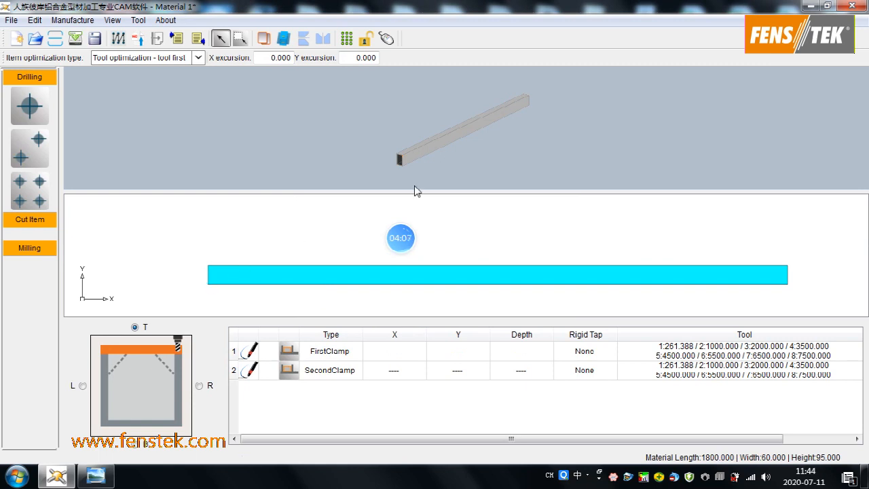
- Start a new parallelogram cut item on the T face of the material
{"action": "left_click_drag", "start_coordinate": [403, 163], "coordinate": [436, 140]}
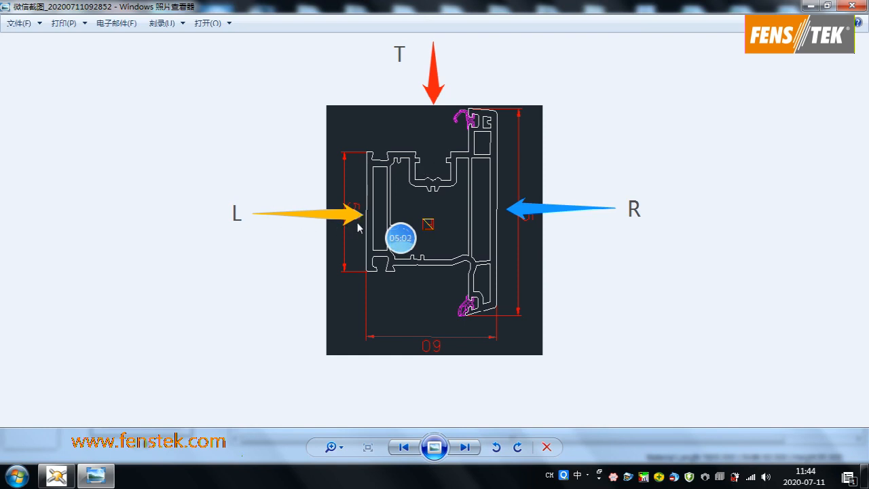
{"action": "left_click", "coordinate": [64, 481]}
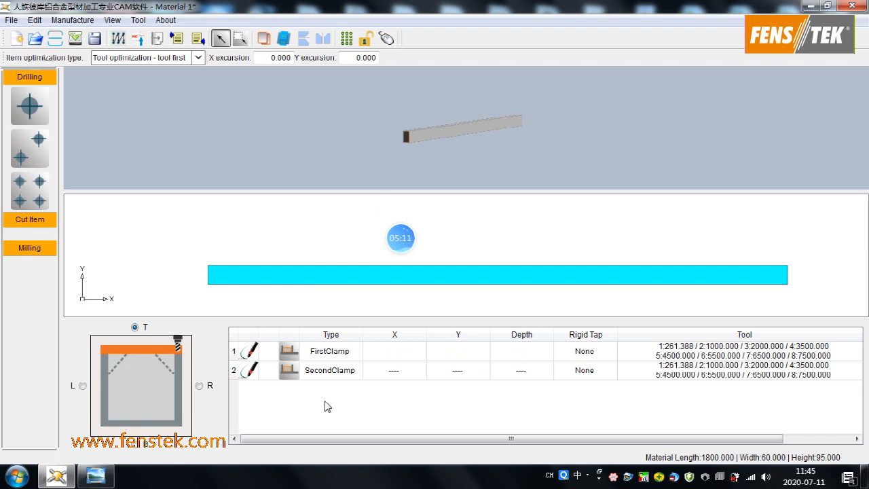
{"action": "left_click", "coordinate": [135, 329]}
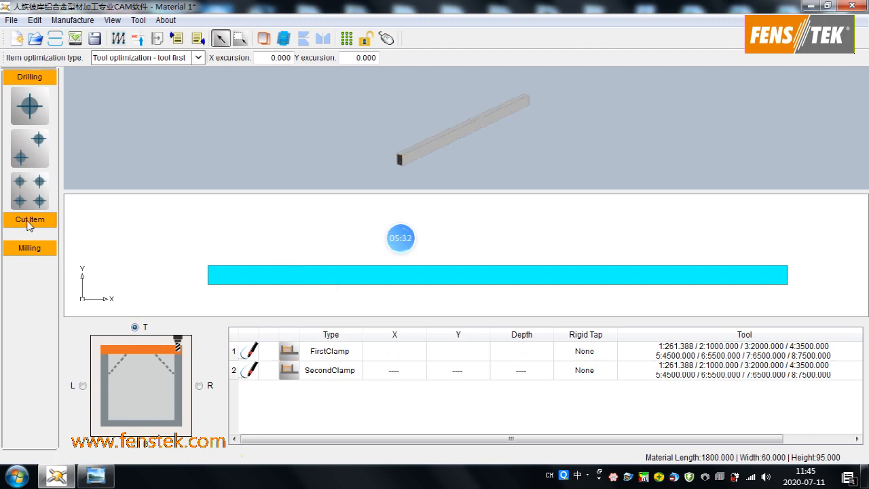
{"action": "left_click", "coordinate": [30, 220]}
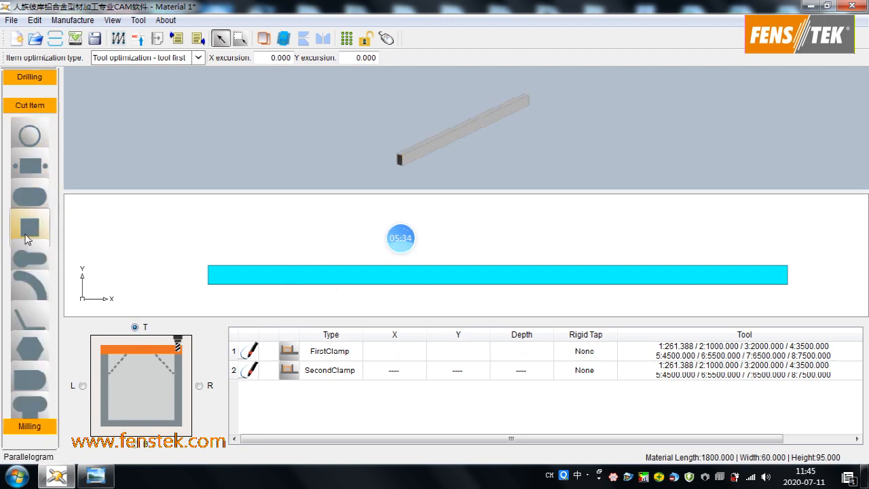
{"action": "left_click", "coordinate": [29, 314]}
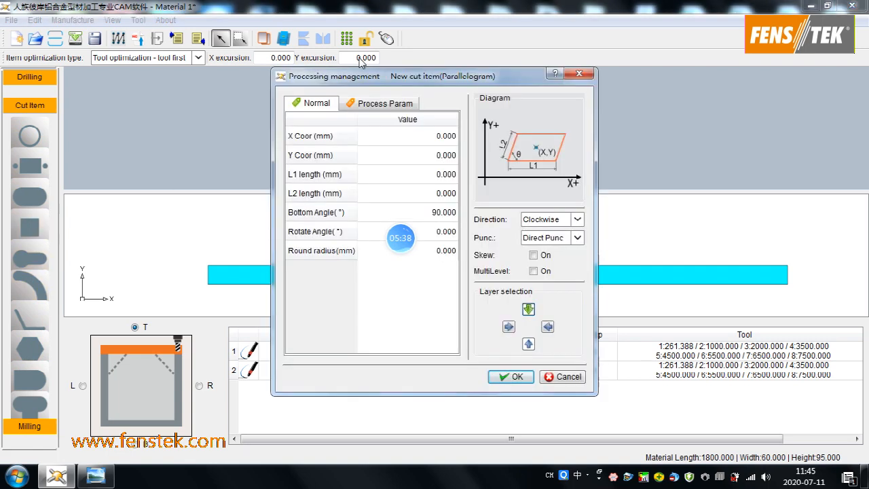
- Position the parallelogram cut at X 1200 mm and Y 30 mm, checking the profile image for reference
{"action": "left_click", "coordinate": [425, 139]}
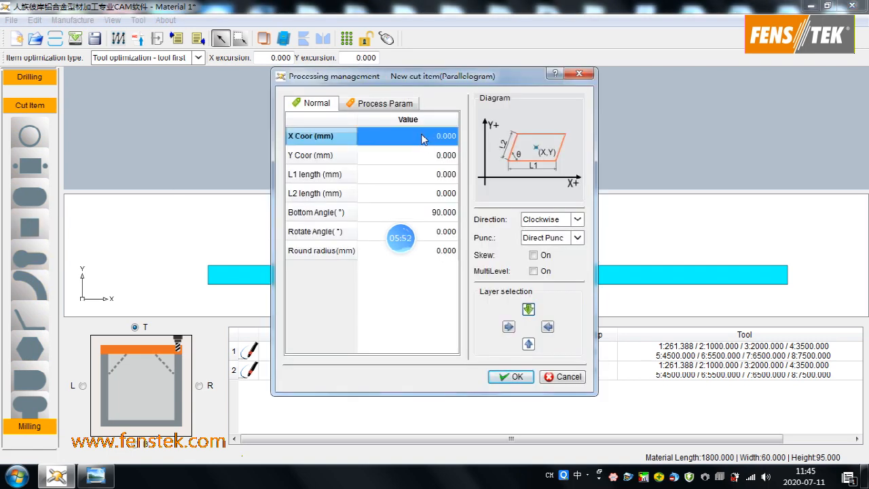
{"action": "type", "text": "1200"}
{"action": "left_click", "coordinate": [425, 157]}
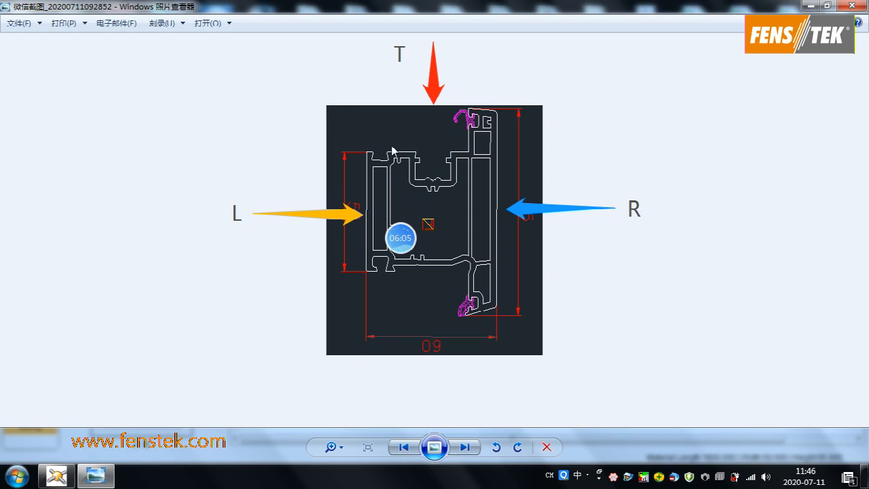
{"action": "left_click", "coordinate": [57, 475]}
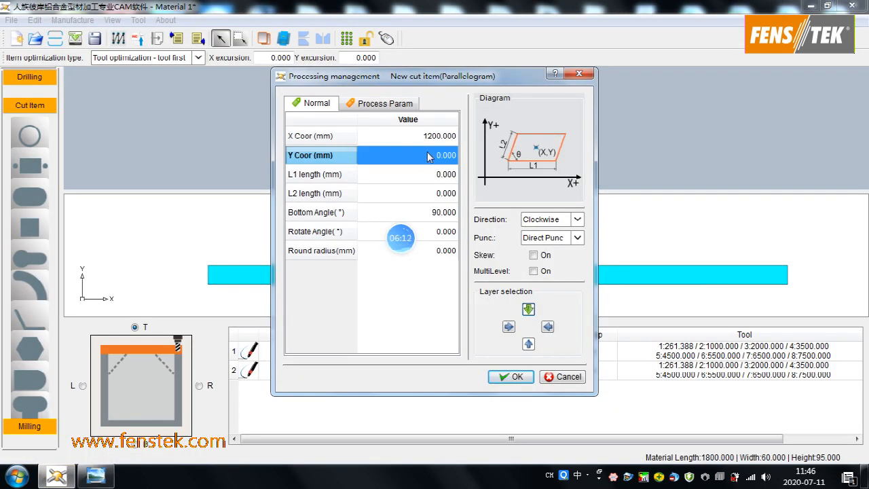
{"action": "type", "text": "30"}
{"action": "left_click", "coordinate": [426, 173]}
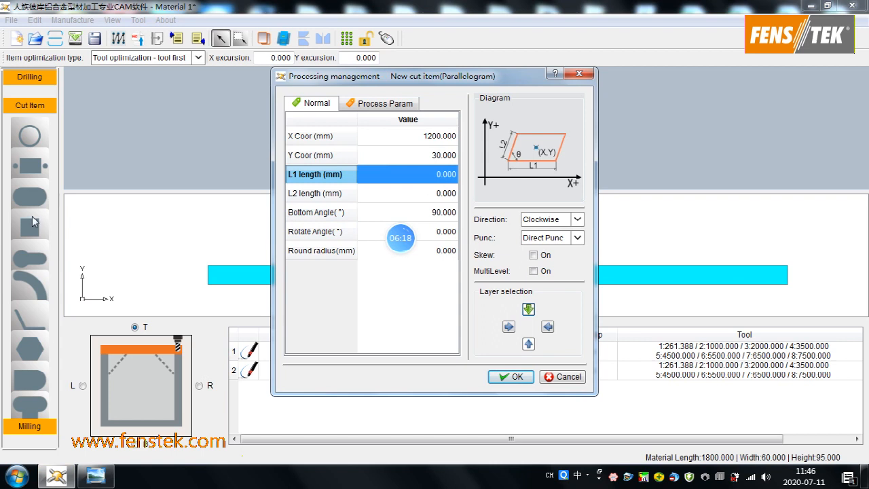
- In the cut's process parameters, keep tool Nr. 1: D6 H58 MT and set the Down speed to 1200 mm/min
{"action": "left_click", "coordinate": [384, 103]}
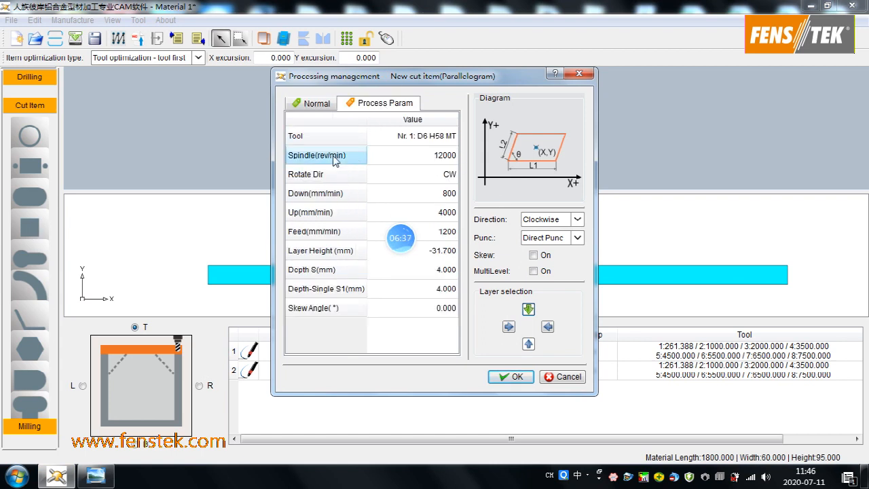
{"action": "left_click", "coordinate": [438, 141]}
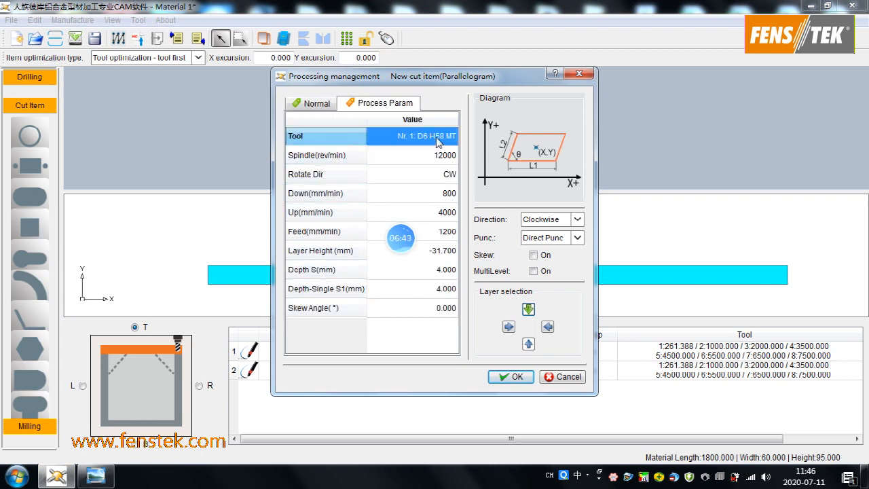
{"action": "left_click", "coordinate": [440, 138]}
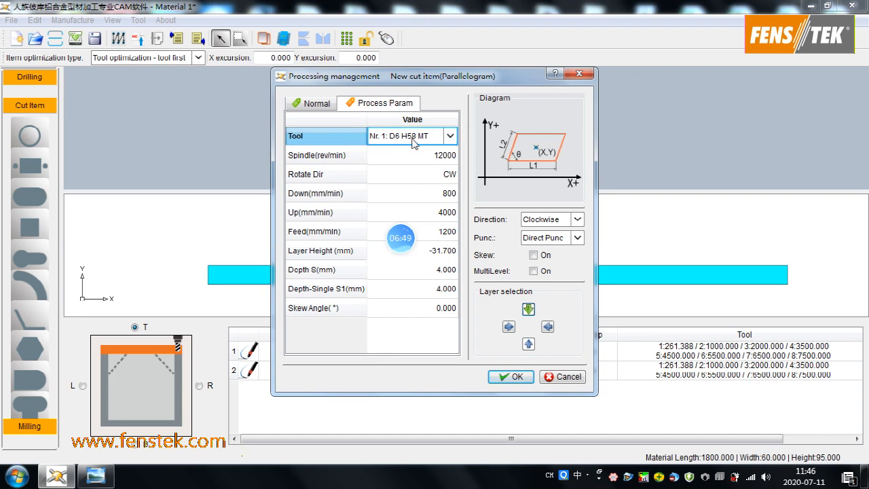
{"action": "left_click", "coordinate": [426, 158]}
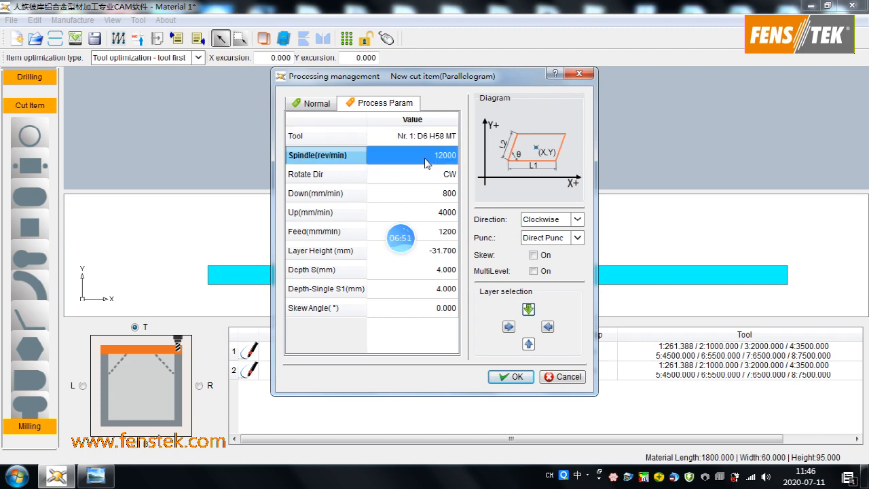
{"action": "left_click", "coordinate": [409, 196]}
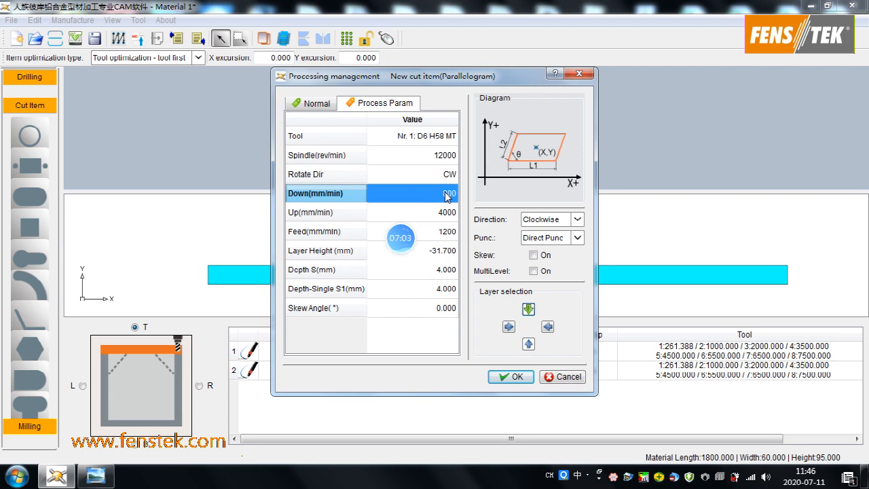
{"action": "type", "text": "30"}
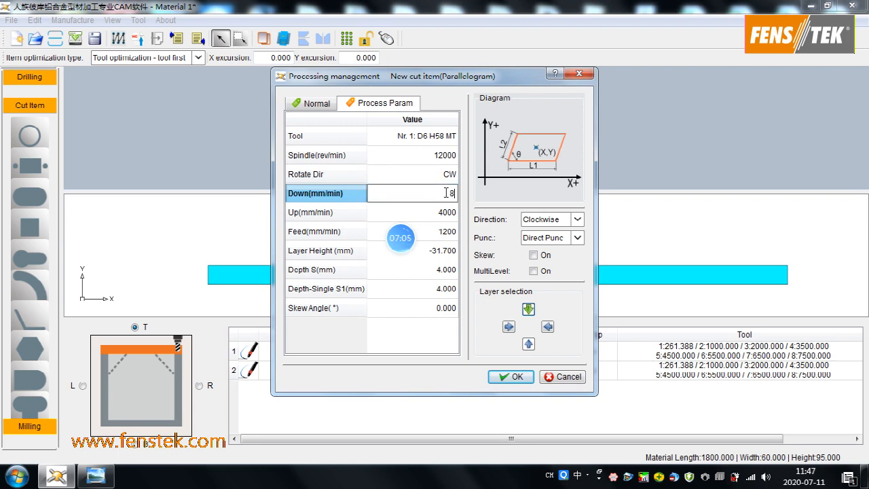
{"action": "key", "text": "Return"}
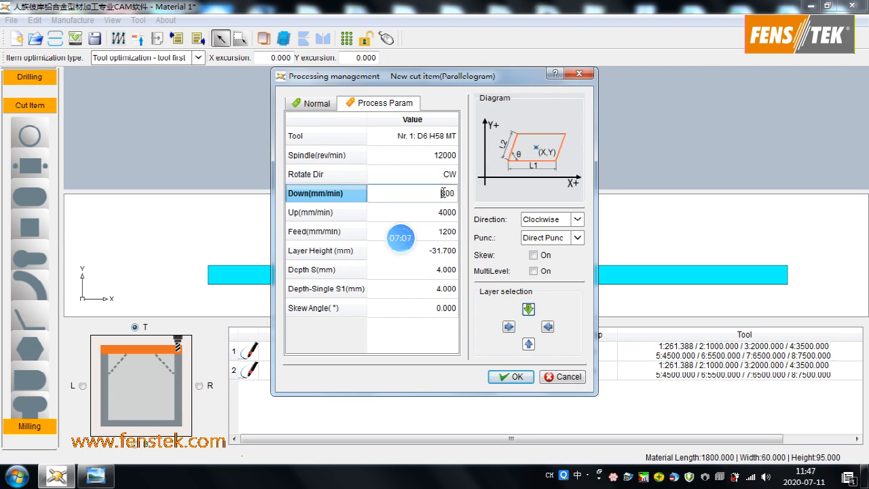
{"action": "left_click_drag", "start_coordinate": [434, 192], "coordinate": [451, 193]}
{"action": "type", "text": "1200"}
{"action": "key", "text": "Return"}
- Set the parallelogram cut's Feed to 2000 mm/min
{"action": "left_click", "coordinate": [307, 216]}
{"action": "left_click", "coordinate": [443, 215]}
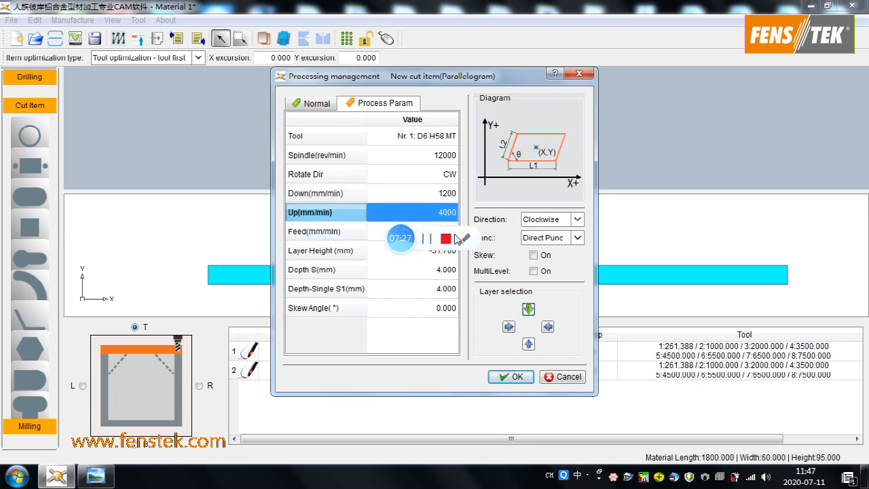
{"action": "left_click", "coordinate": [454, 234]}
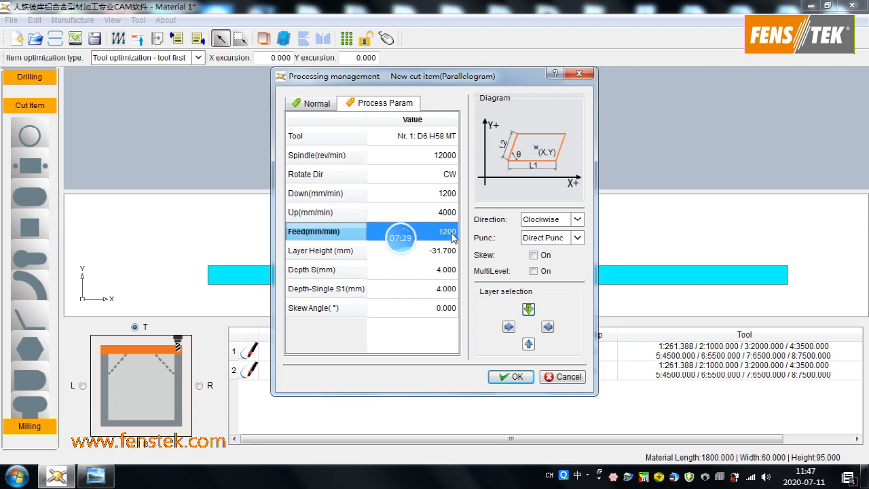
{"action": "type", "text": "1"}
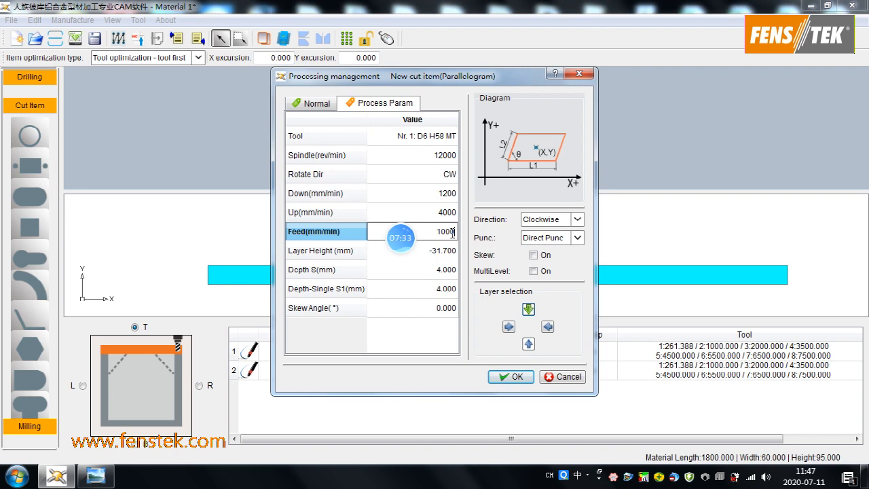
{"action": "left_click_drag", "start_coordinate": [433, 228], "coordinate": [457, 230]}
{"action": "type", "text": "2"}
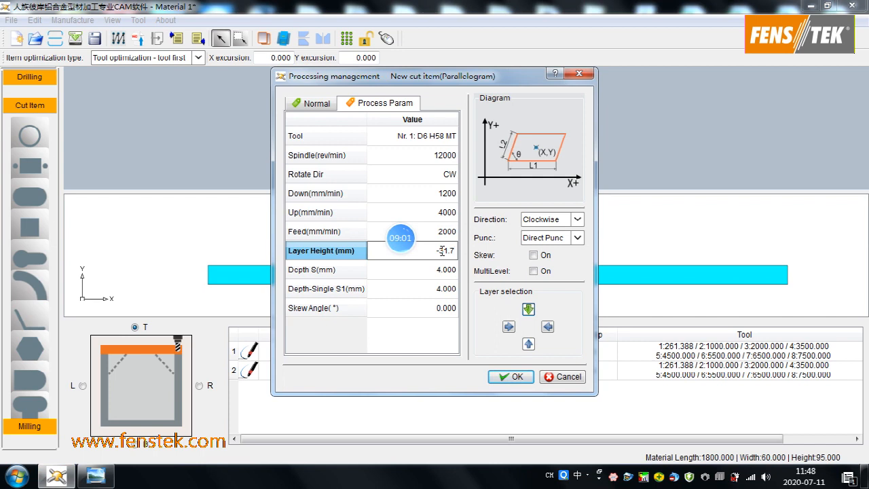
- Set the parallelogram cut's Layer Height to -31.7 mm and Depth S to 6 mm, and add the cut to the list
{"action": "left_click", "coordinate": [429, 272]}
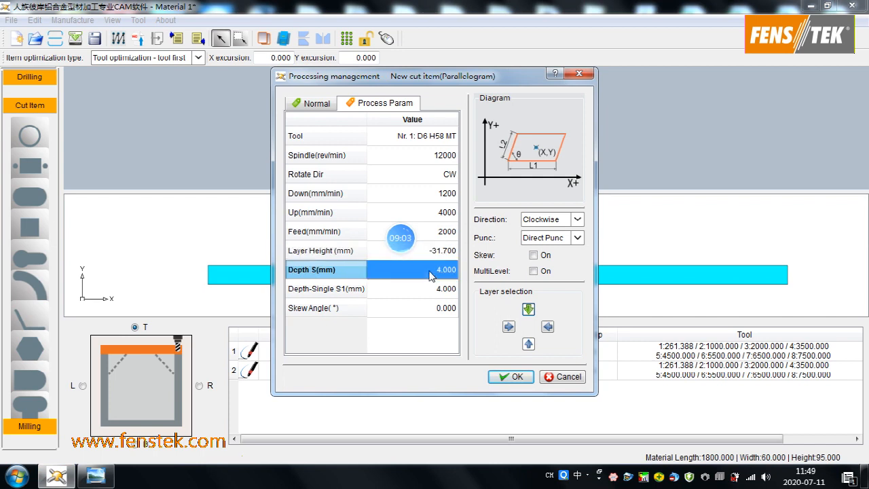
{"action": "key", "text": "Down"}
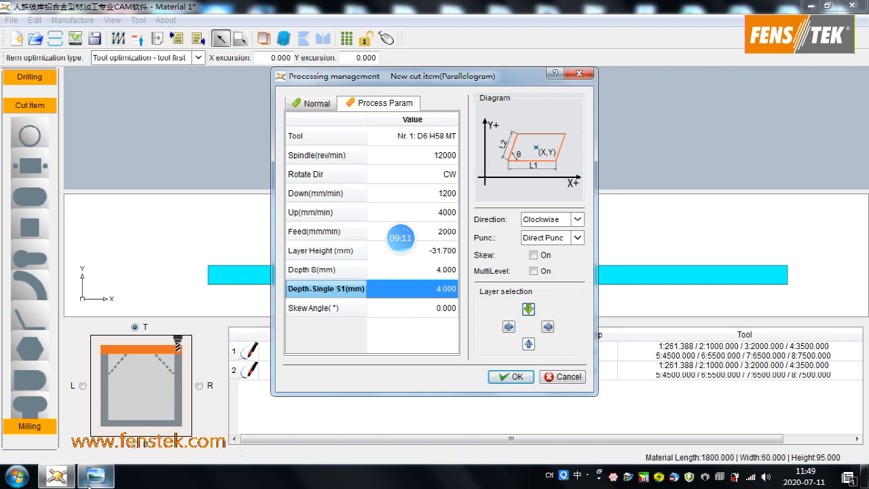
{"action": "mouse_move", "coordinate": [96, 475]}
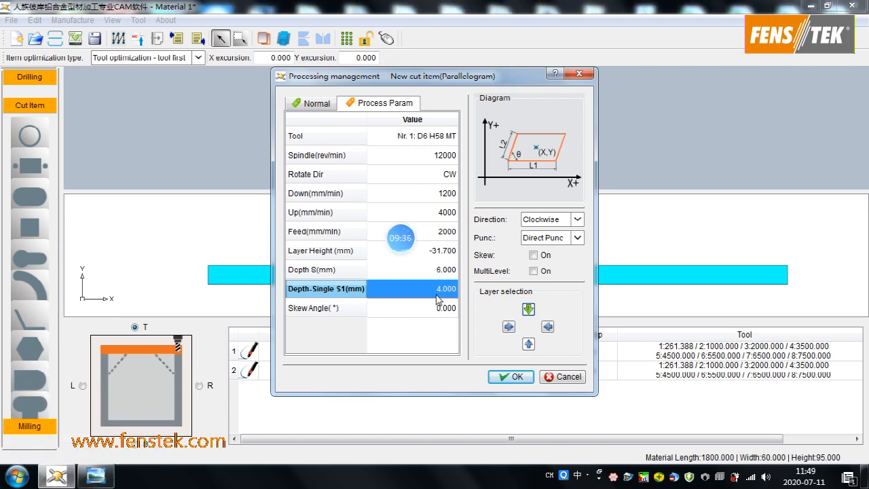
{"action": "left_click", "coordinate": [438, 300]}
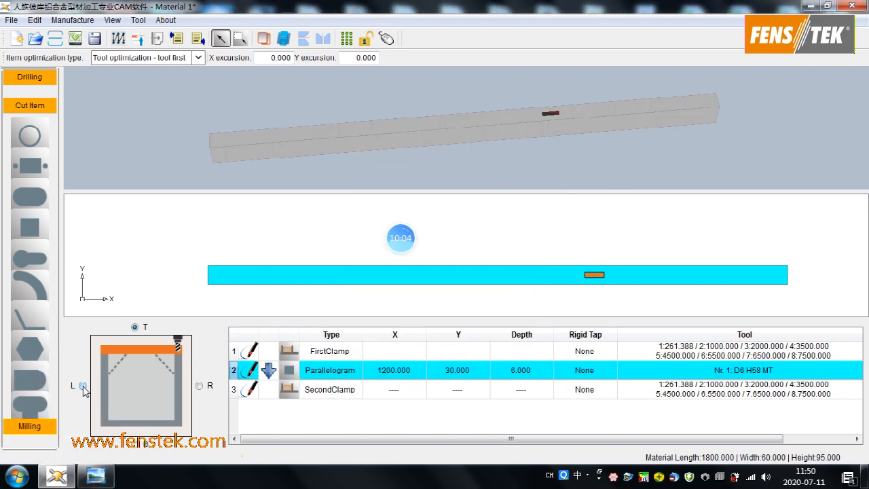
- Switch to the L face of the material and check its orientation in the profile image
{"action": "left_click", "coordinate": [83, 387]}
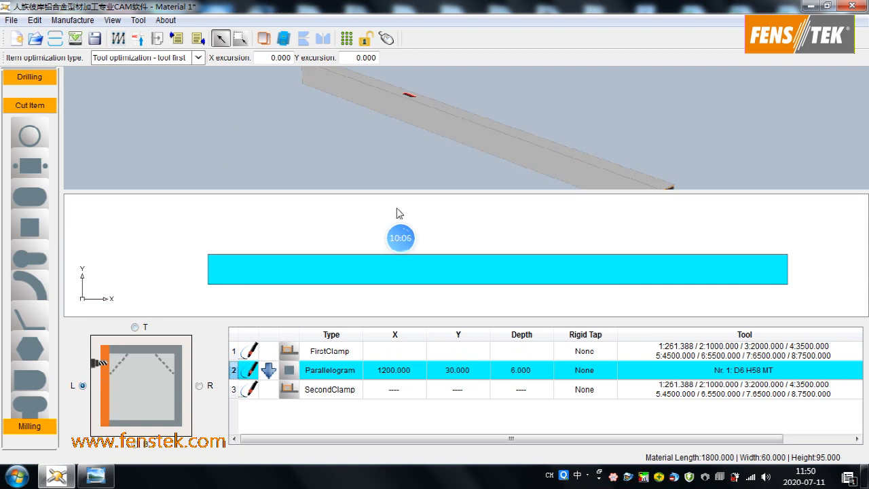
{"action": "middle_click_drag", "start_coordinate": [603, 168], "coordinate": [638, 148]}
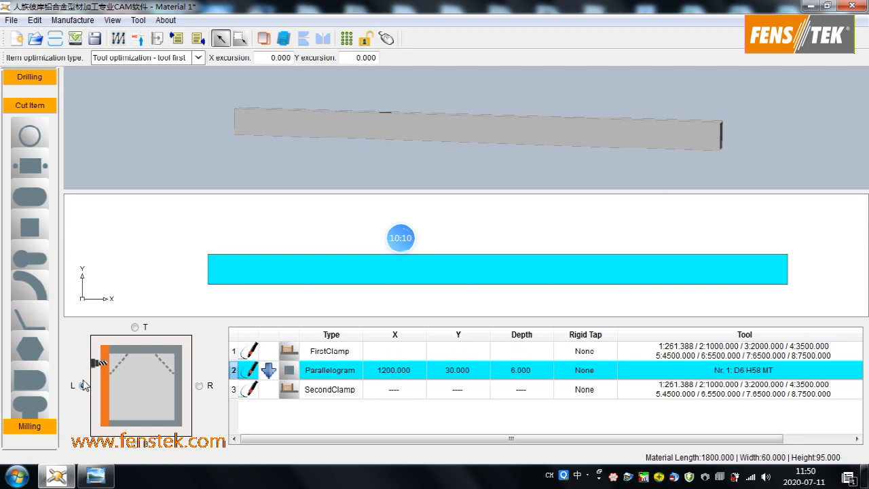
{"action": "left_click", "coordinate": [96, 475]}
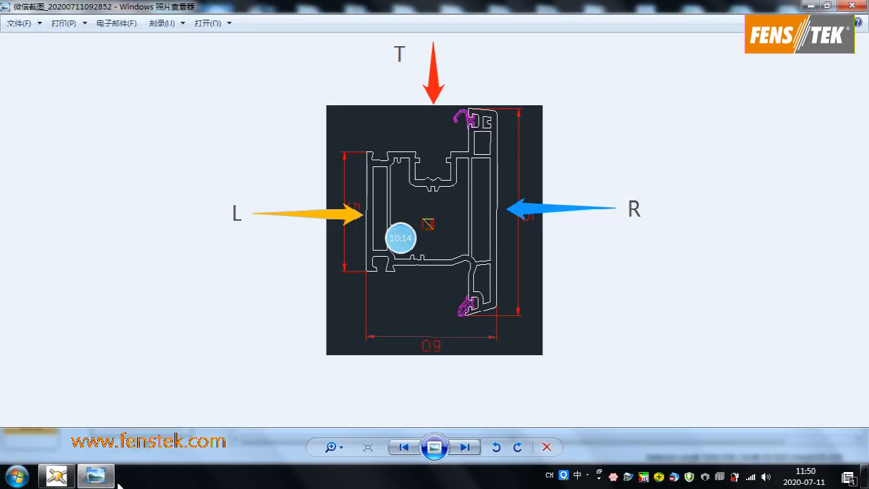
{"action": "left_click", "coordinate": [95, 475]}
- Start a new key slot cut on the L face at X 1200 mm, Y 45 mm with an L1 length of 40 mm
{"action": "left_click", "coordinate": [30, 256]}
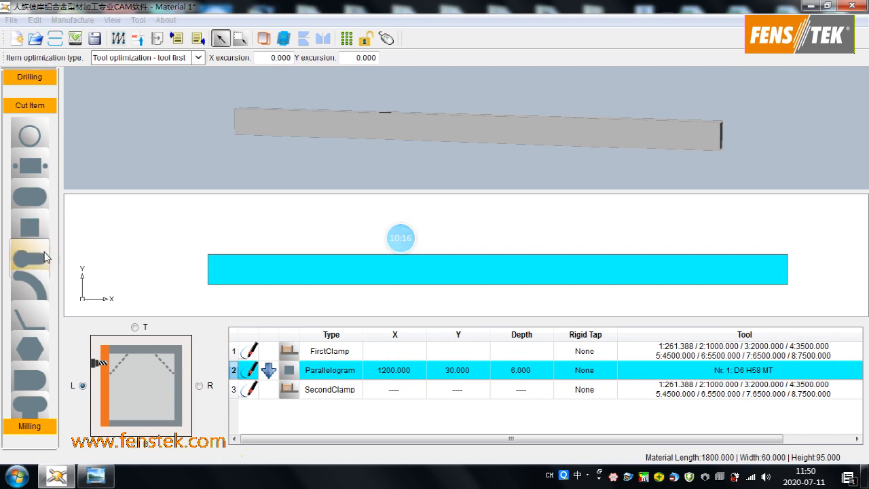
{"action": "left_click", "coordinate": [418, 138]}
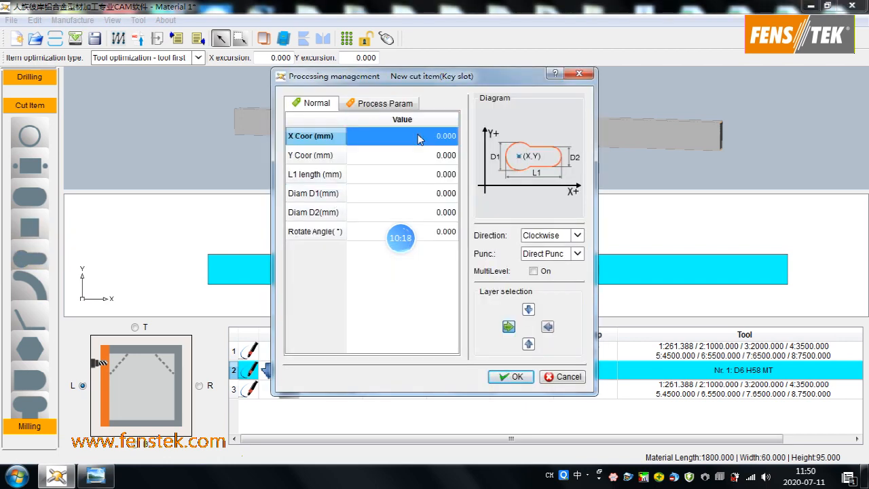
{"action": "type", "text": "1200"}
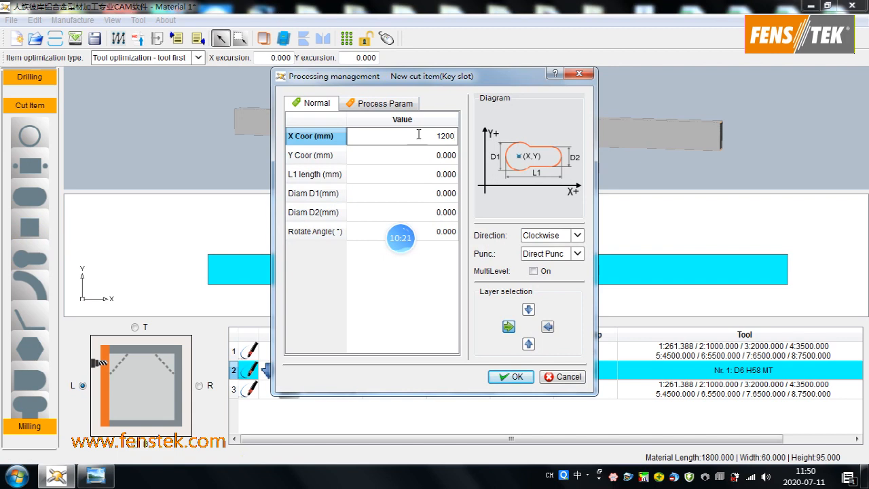
{"action": "left_click", "coordinate": [426, 158]}
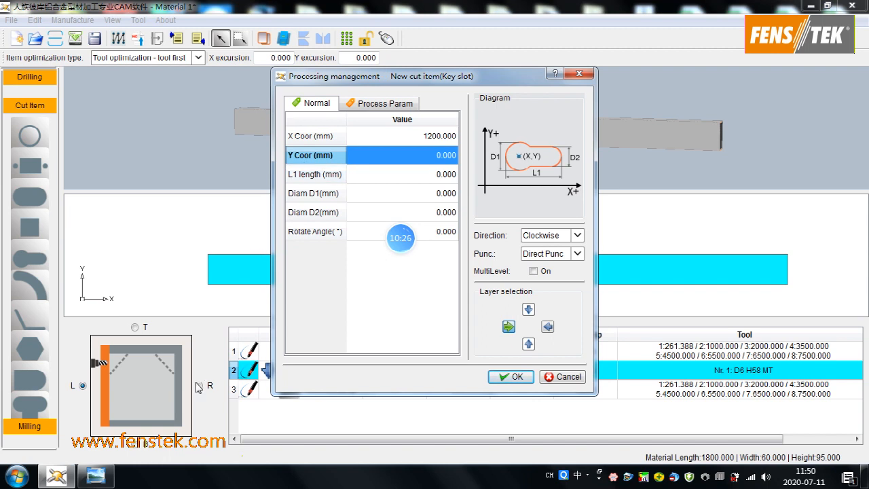
{"action": "left_click", "coordinate": [97, 475]}
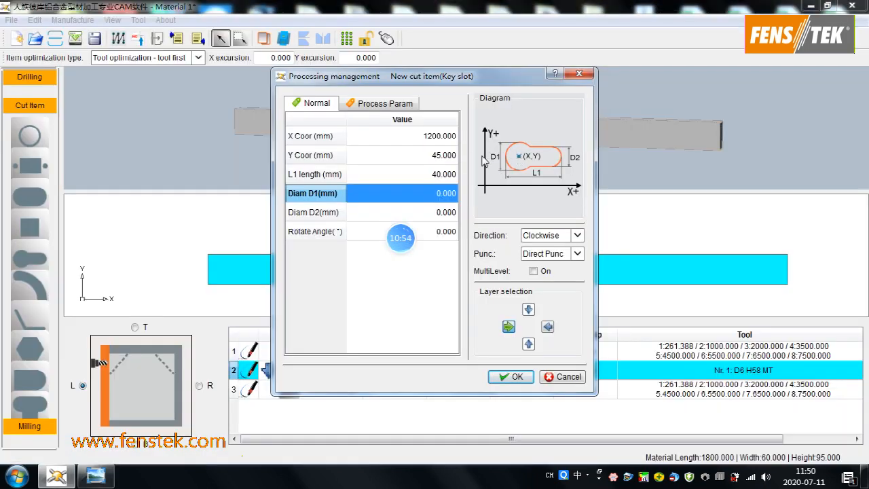
- Set the key slot's Diam D1 to 20 mm and Diam D2 to 12 mm
{"action": "type", "text": "20"}
{"action": "left_click", "coordinate": [440, 215]}
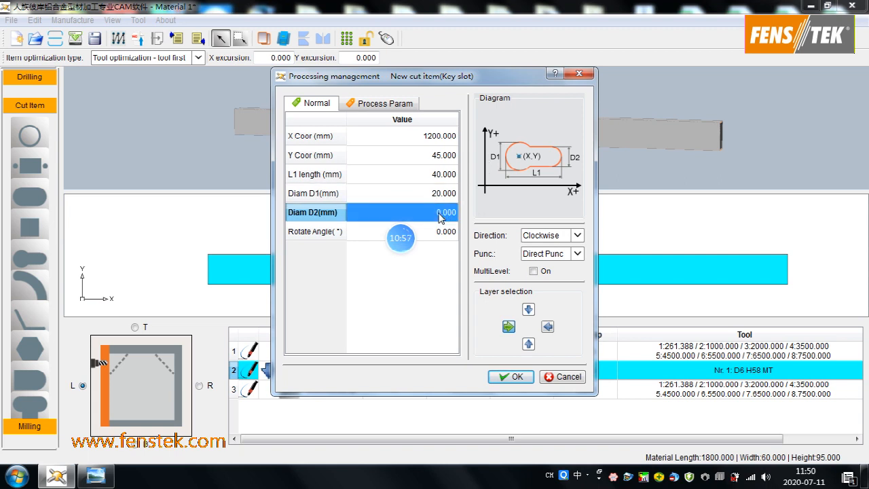
{"action": "type", "text": "12"}
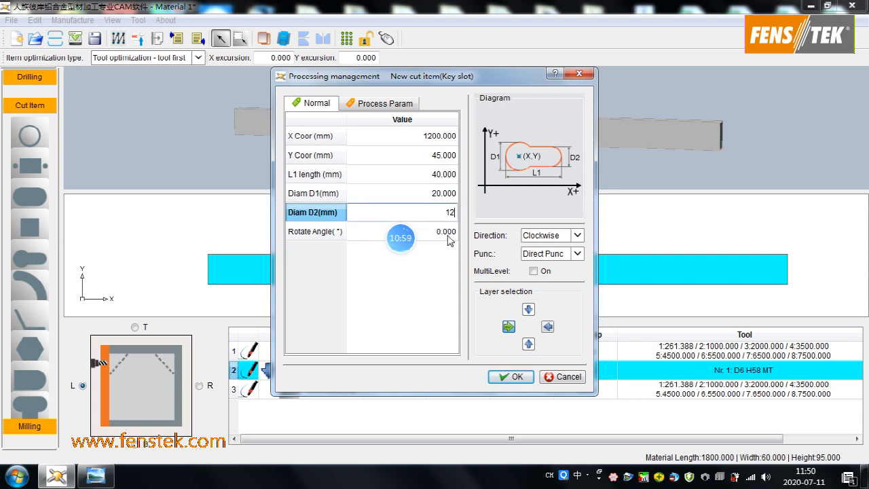
{"action": "left_click", "coordinate": [447, 238]}
- Add the key slot with Depth S 15 mm and Depth-Single S1 8 mm, and set its Rotate Angle to 180°
{"action": "left_click", "coordinate": [381, 103]}
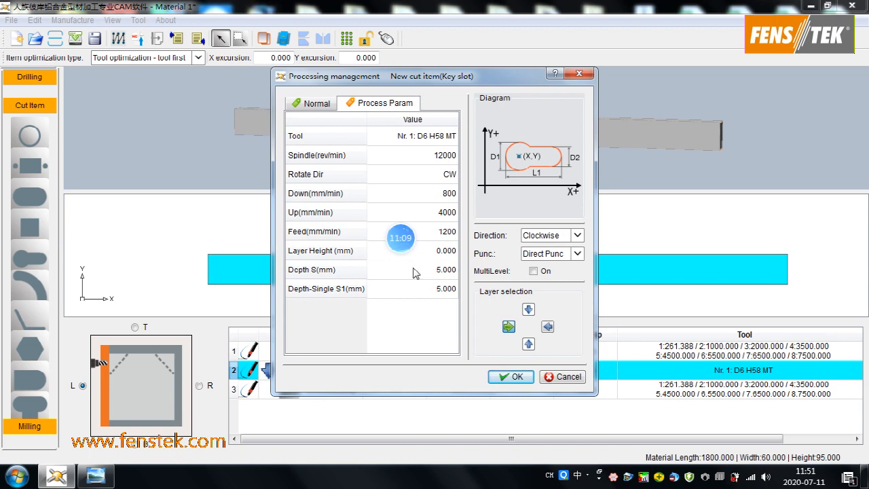
{"action": "left_click", "coordinate": [439, 274]}
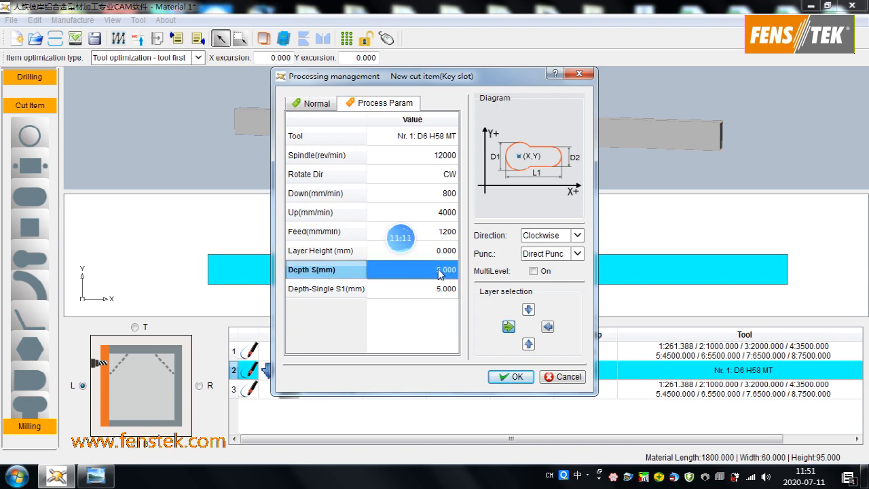
{"action": "type", "text": "15"}
{"action": "left_click", "coordinate": [444, 289]}
{"action": "type", "text": "8"}
{"action": "left_click", "coordinate": [514, 376]}
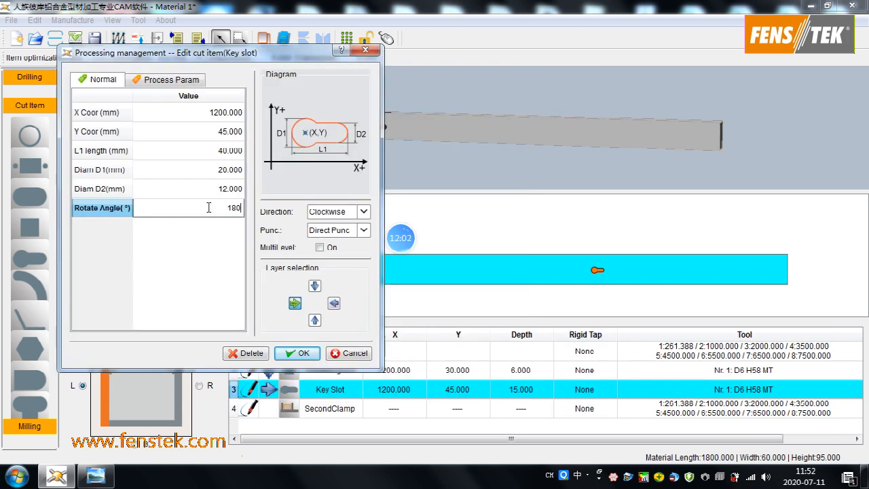
{"action": "left_click", "coordinate": [288, 352]}
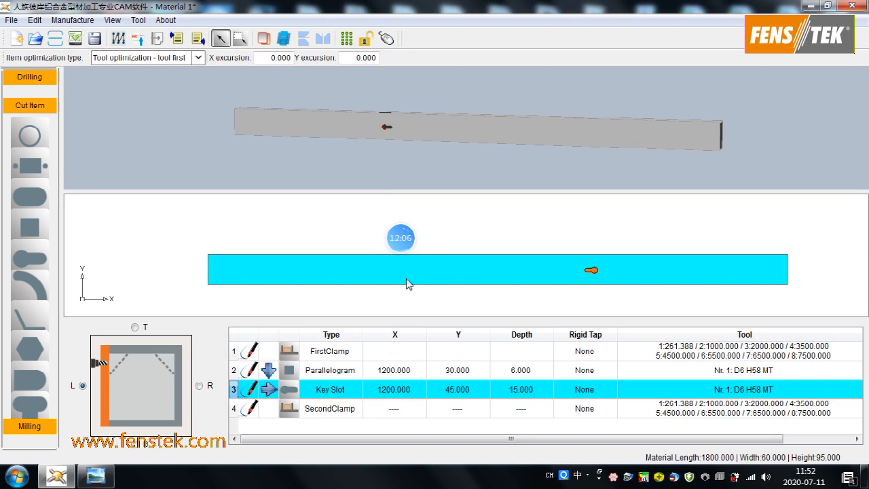
- Define a new circle cut on the L face with center X 1140 mm, center Y 45 mm and diameter 10 mm
{"action": "left_click", "coordinate": [29, 136]}
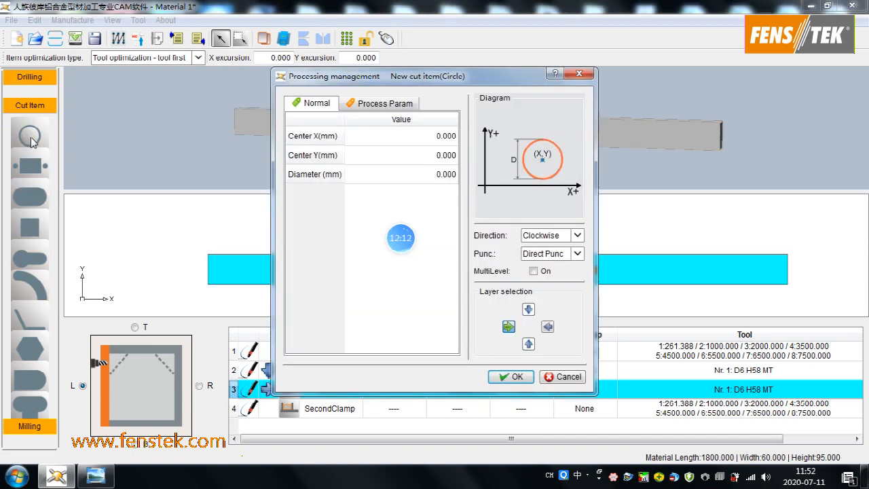
{"action": "left_click", "coordinate": [396, 137]}
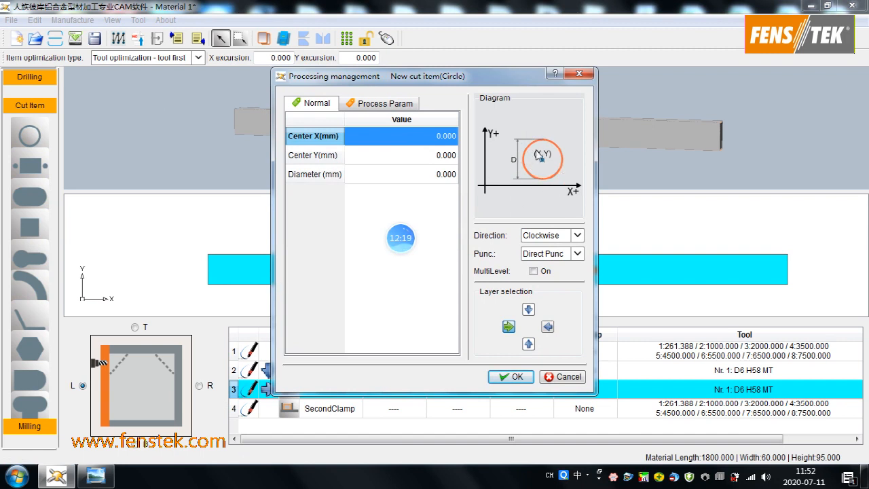
{"action": "left_click", "coordinate": [399, 138]}
{"action": "type", "text": "114"}
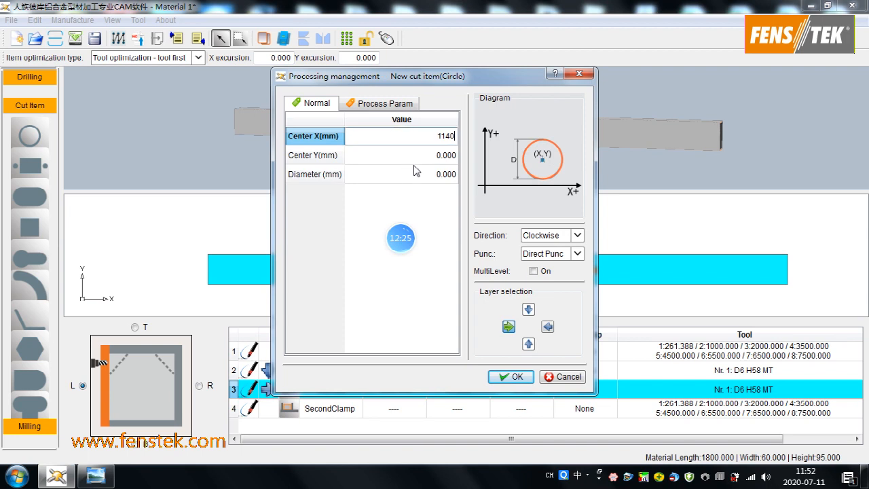
{"action": "left_click", "coordinate": [440, 158]}
{"action": "type", "text": "3"}
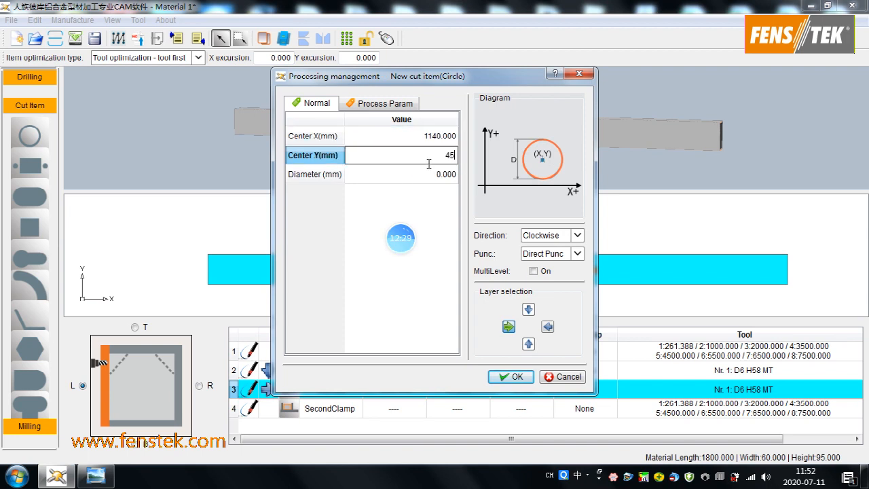
{"action": "type", "text": "5"}
{"action": "left_click", "coordinate": [445, 177]}
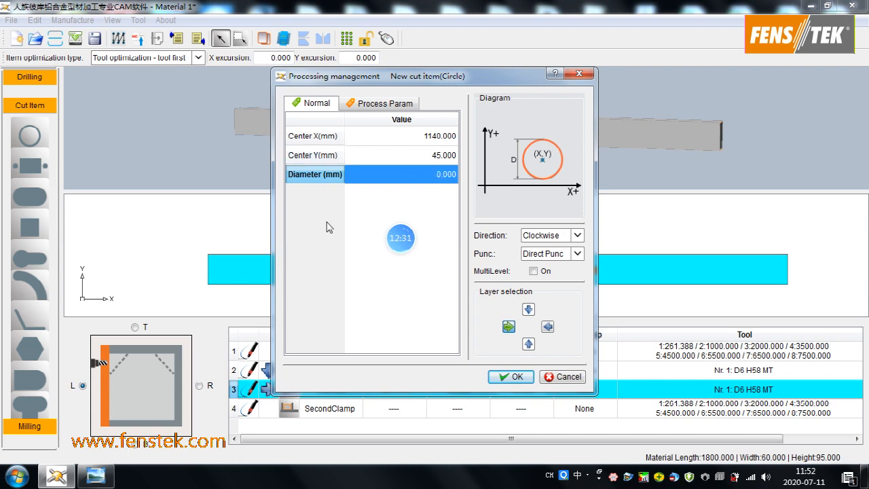
{"action": "type", "text": "10"}
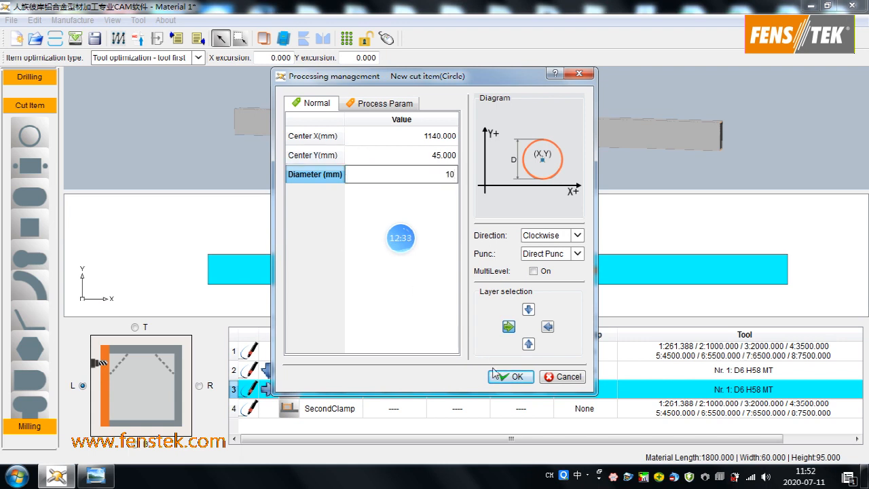
- Set the circle's Depth S to 15 mm and Depth-Single S1 to 6 mm, and add it to the list
{"action": "left_click", "coordinate": [378, 105]}
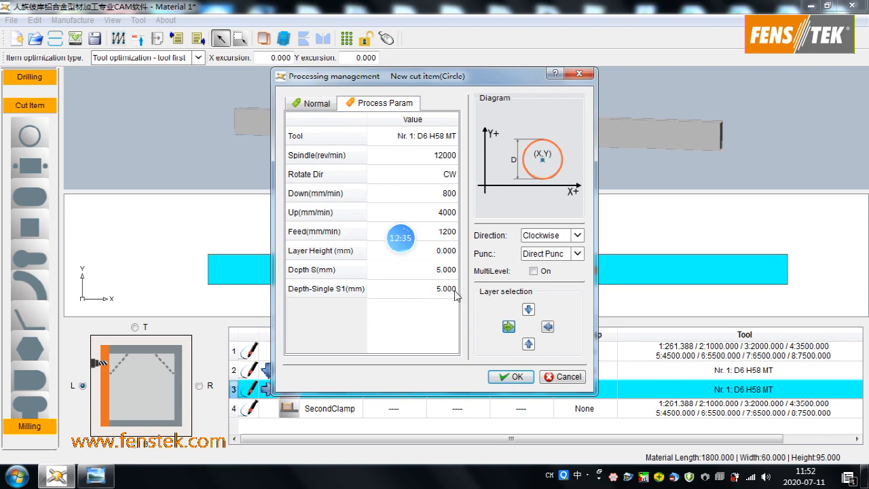
{"action": "left_click", "coordinate": [437, 271]}
{"action": "type", "text": "15"}
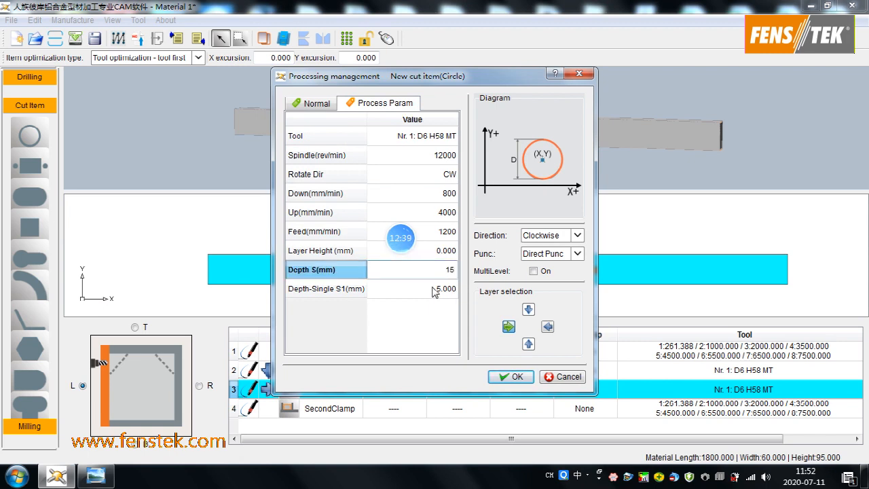
{"action": "left_click", "coordinate": [436, 289]}
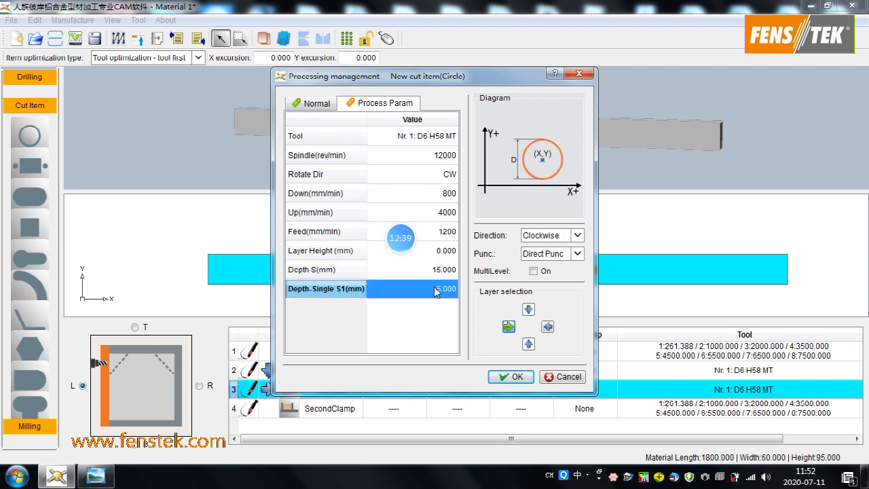
{"action": "type", "text": "6"}
{"action": "left_click", "coordinate": [510, 376]}
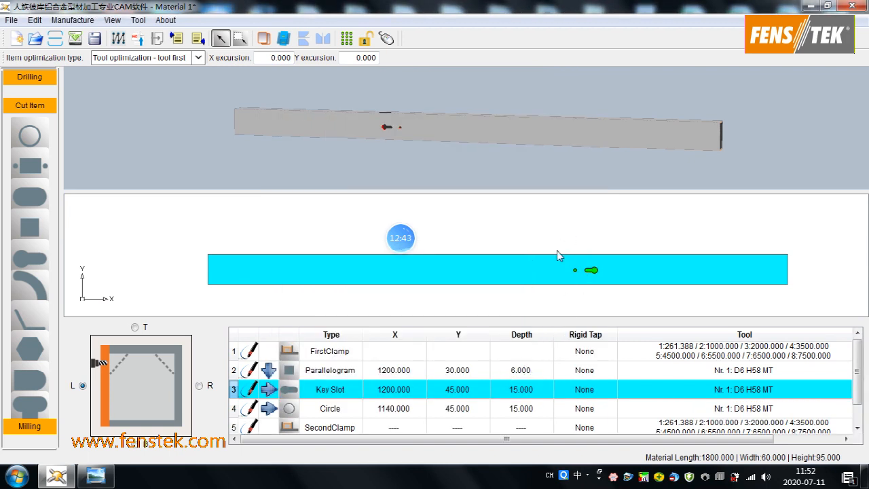
- Define a second circle cut on the L face with center X 1260 mm, center Y 45 mm and diameter 10 mm
{"action": "left_click", "coordinate": [199, 385]}
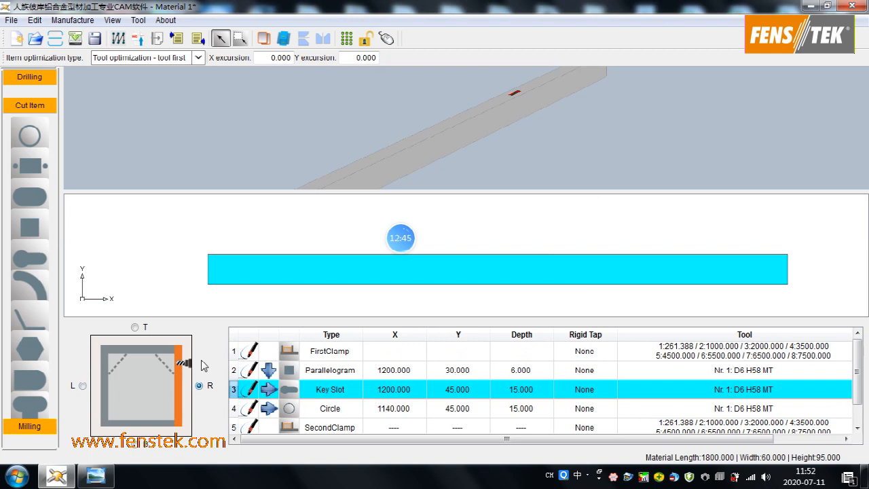
{"action": "left_click", "coordinate": [82, 386]}
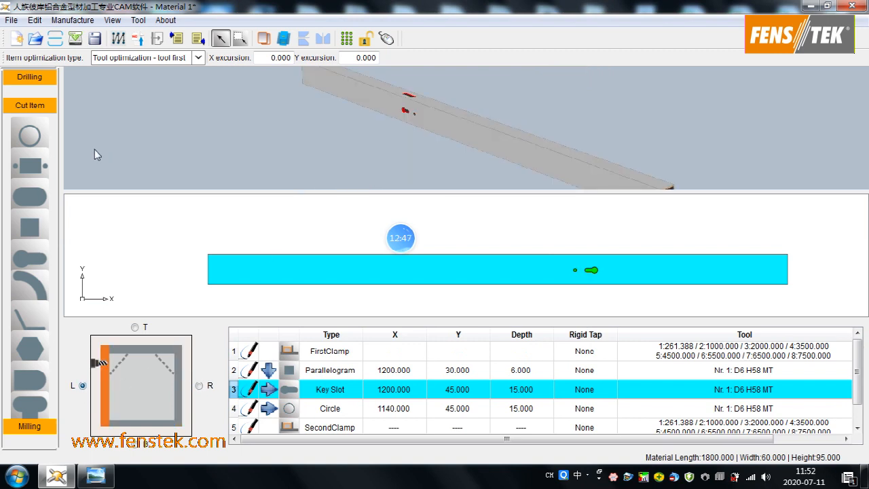
{"action": "left_click", "coordinate": [30, 144]}
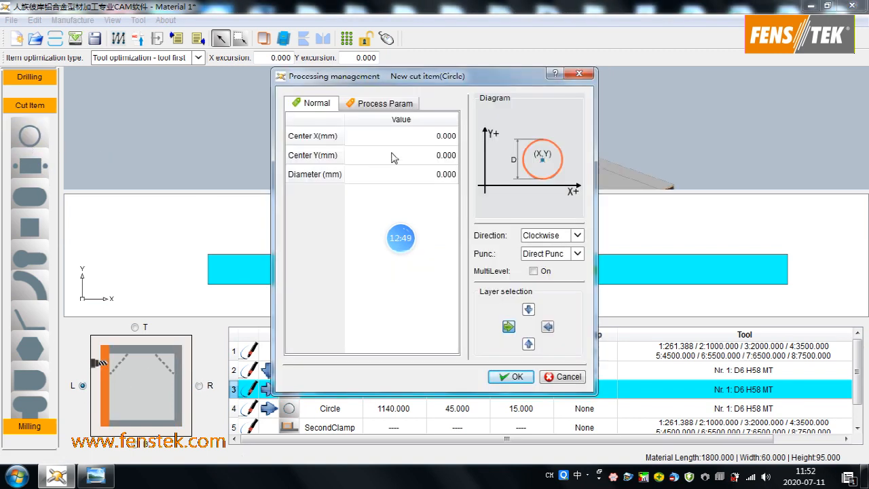
{"action": "left_click", "coordinate": [411, 137]}
{"action": "type", "text": "1260"}
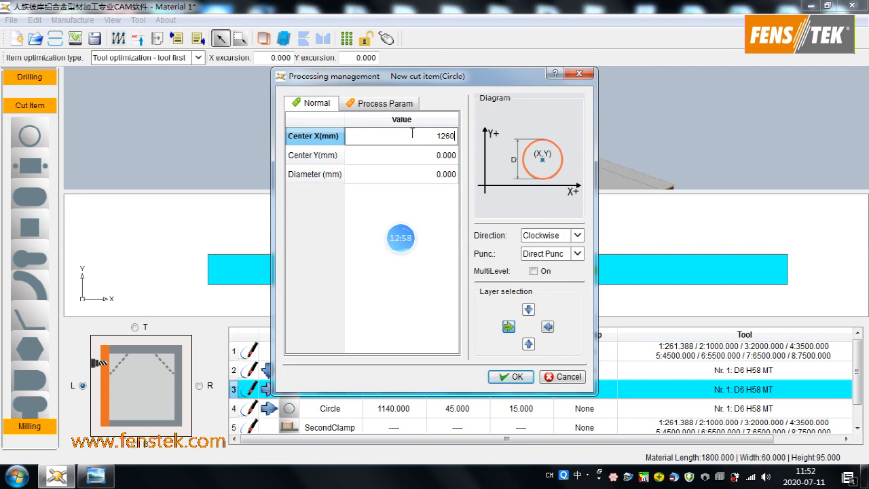
{"action": "left_click", "coordinate": [442, 156]}
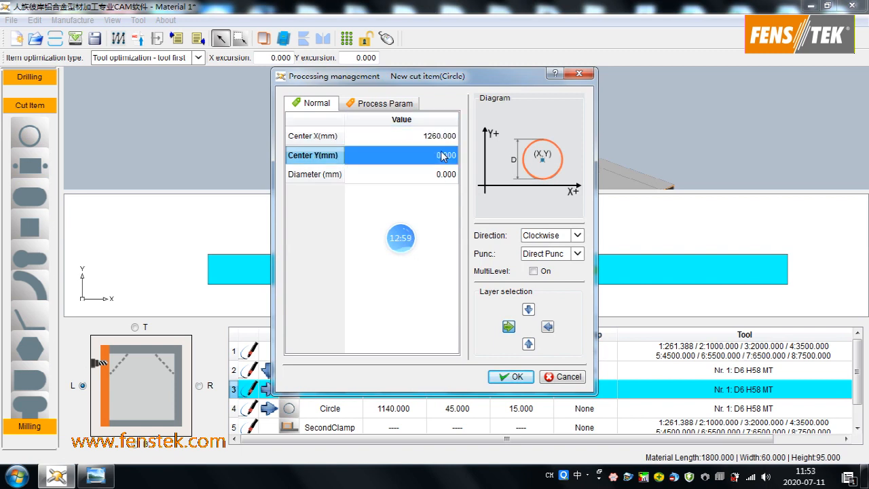
{"action": "type", "text": "45"}
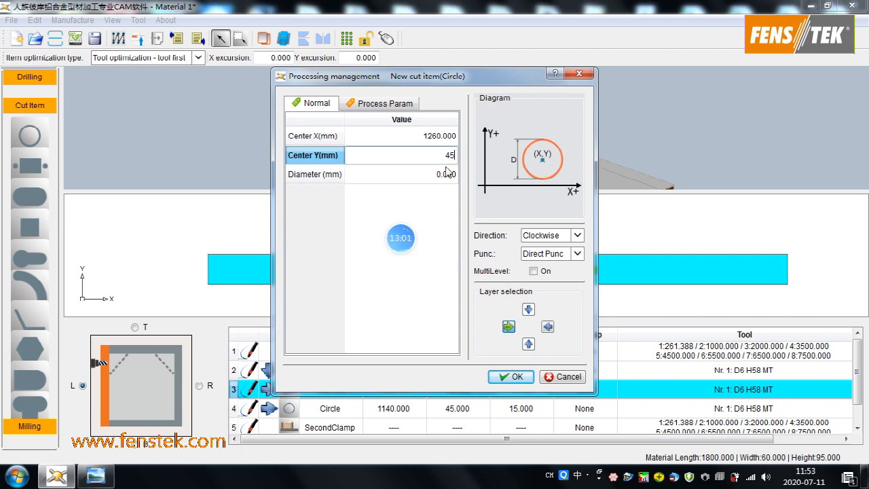
{"action": "left_click", "coordinate": [442, 174]}
{"action": "type", "text": "10"}
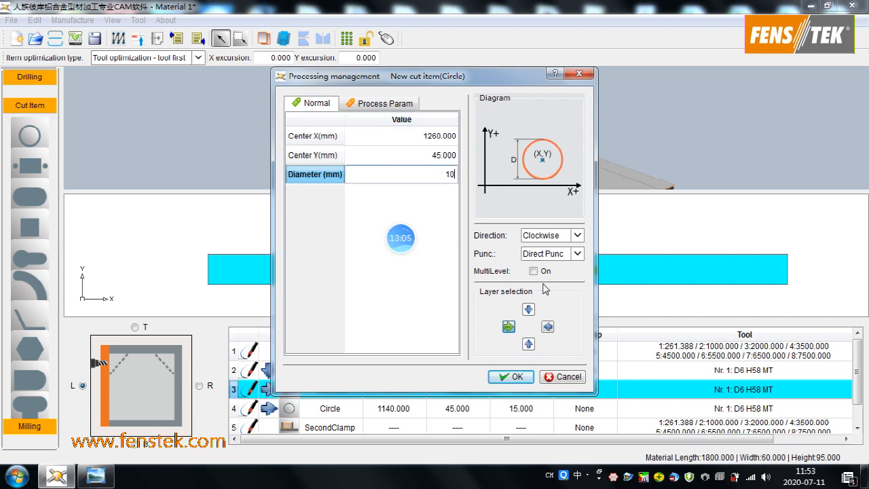
- Add the second circle cut to the list with Depth S 15 mm and Depth-Single S1 8 mm, and check the L face
{"action": "left_click", "coordinate": [384, 105]}
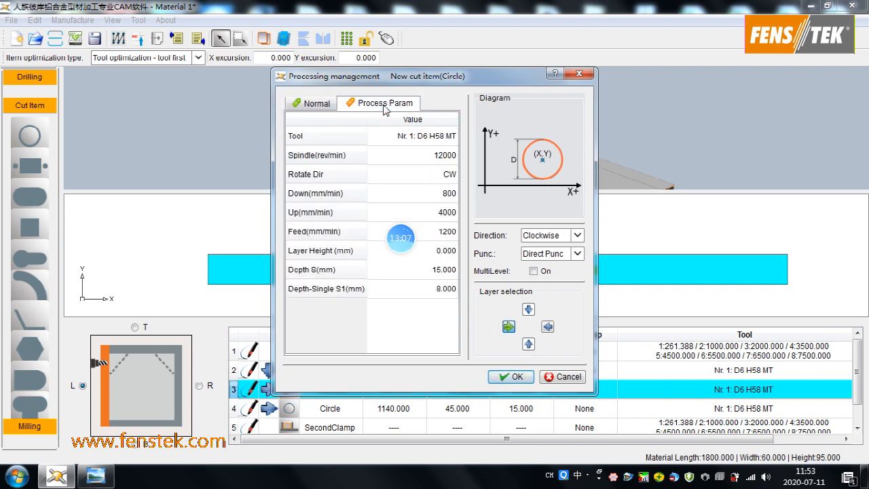
{"action": "left_click", "coordinate": [511, 377]}
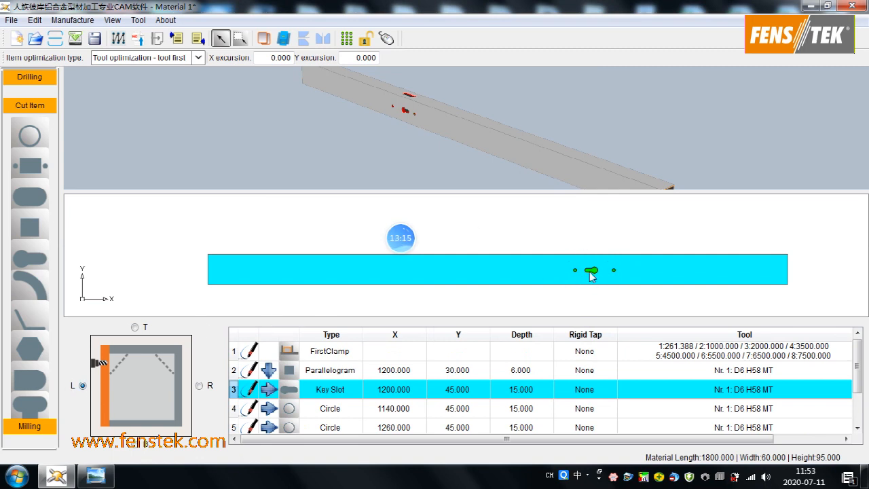
{"action": "scroll", "coordinate": [612, 262], "scroll_direction": "up", "scroll_amount": 1}
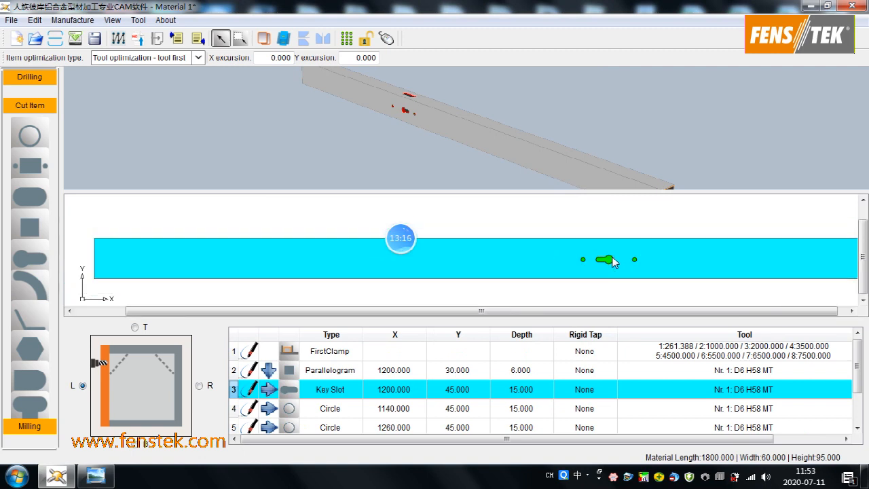
{"action": "left_click_drag", "start_coordinate": [499, 141], "coordinate": [401, 117]}
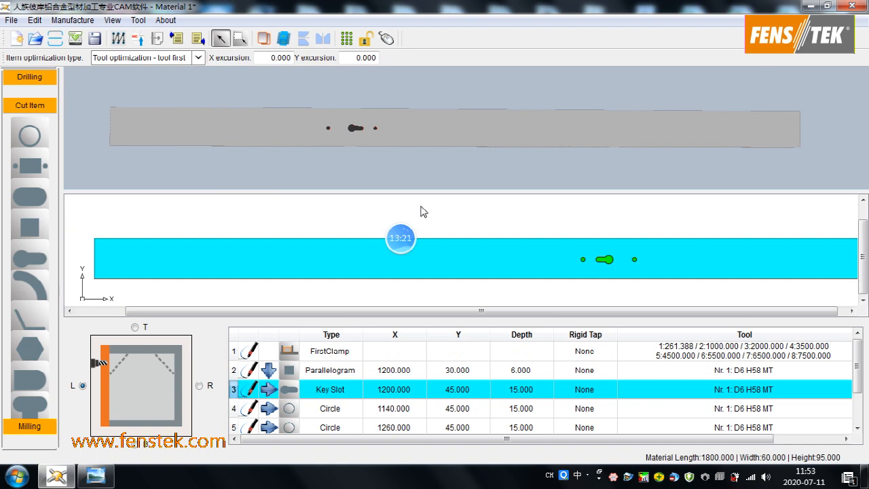
- Compare the R face with the profile cross-section picture, and mirror all items across the lengthwise vertical plane from the L face
{"action": "left_click", "coordinate": [199, 385]}
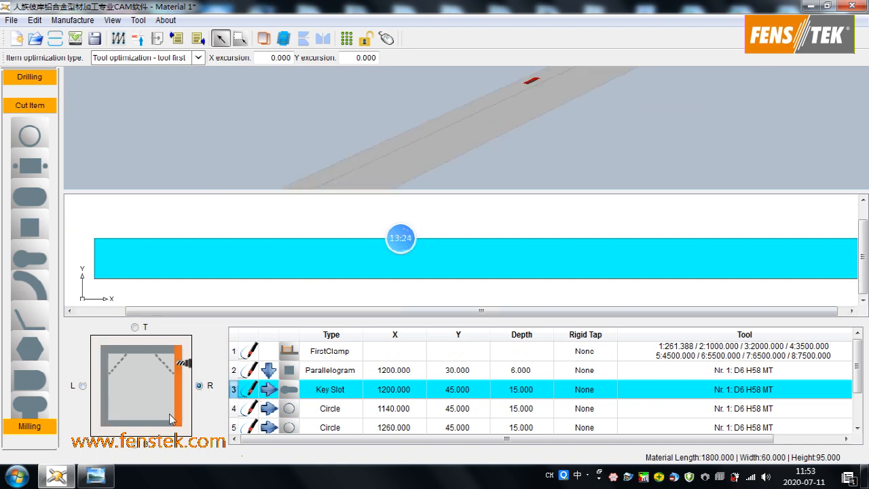
{"action": "left_click_drag", "start_coordinate": [454, 150], "coordinate": [350, 156]}
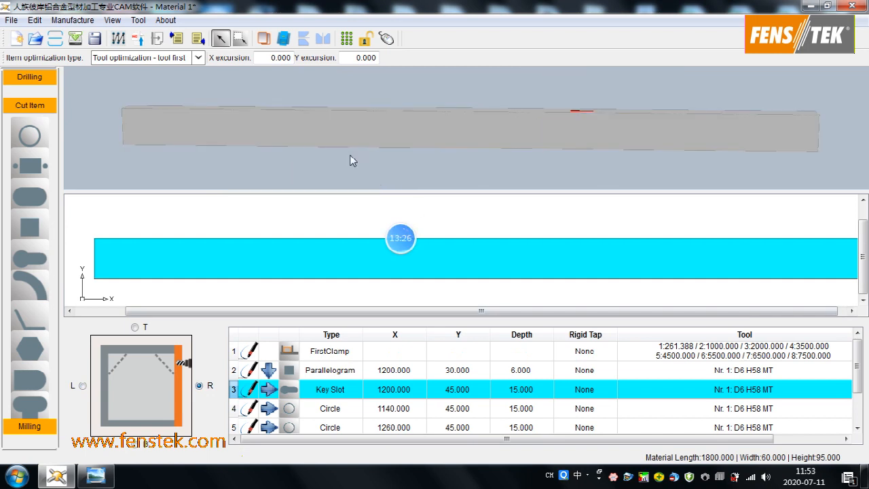
{"action": "left_click", "coordinate": [96, 475]}
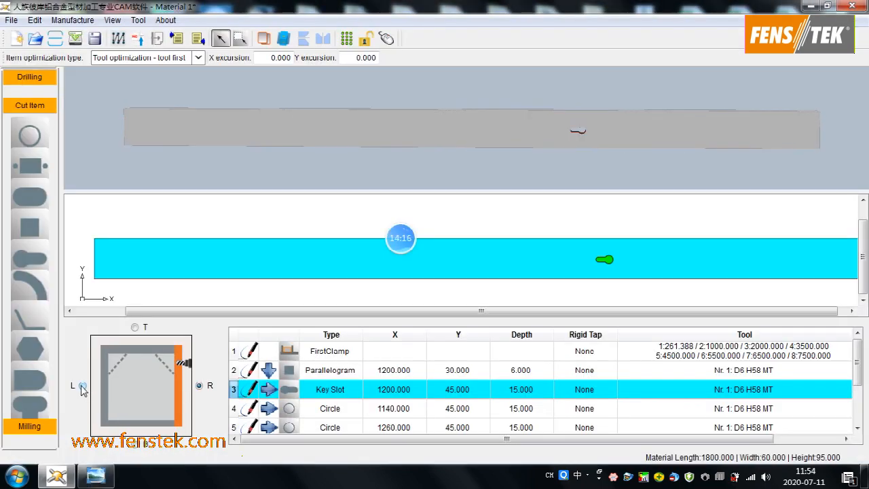
{"action": "left_click", "coordinate": [82, 386]}
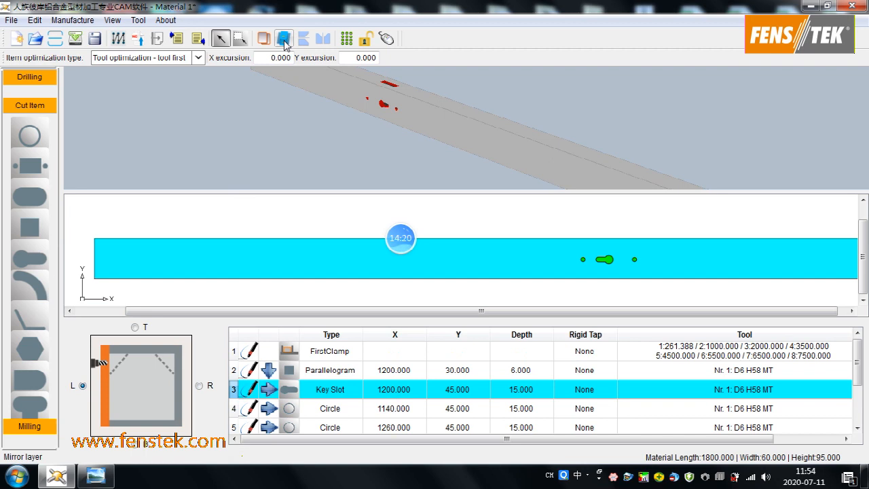
{"action": "left_click", "coordinate": [294, 390]}
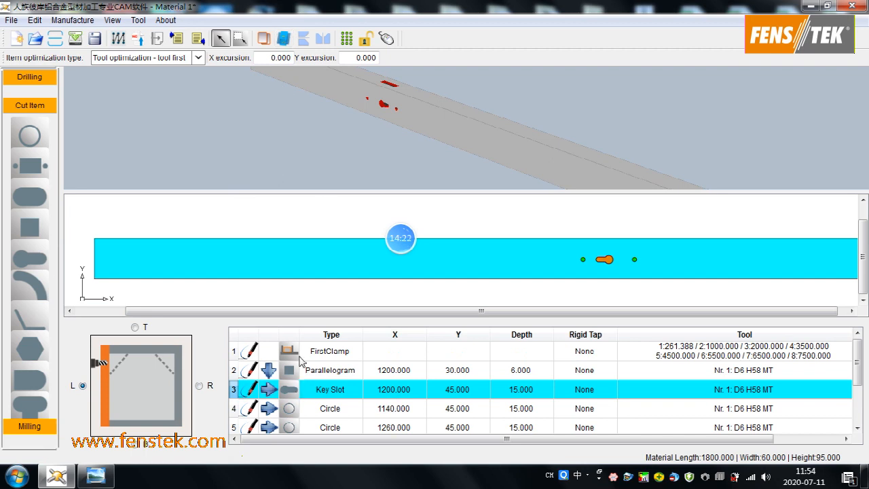
{"action": "left_click", "coordinate": [304, 39]}
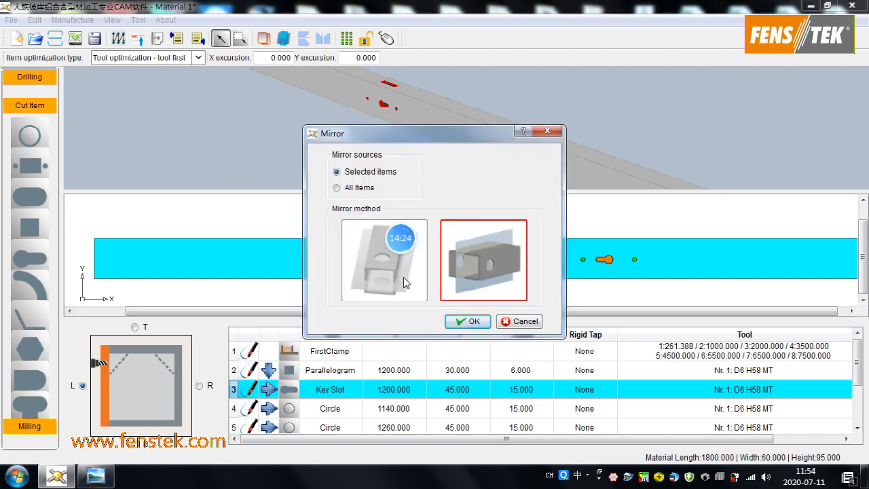
{"action": "left_click", "coordinate": [345, 190]}
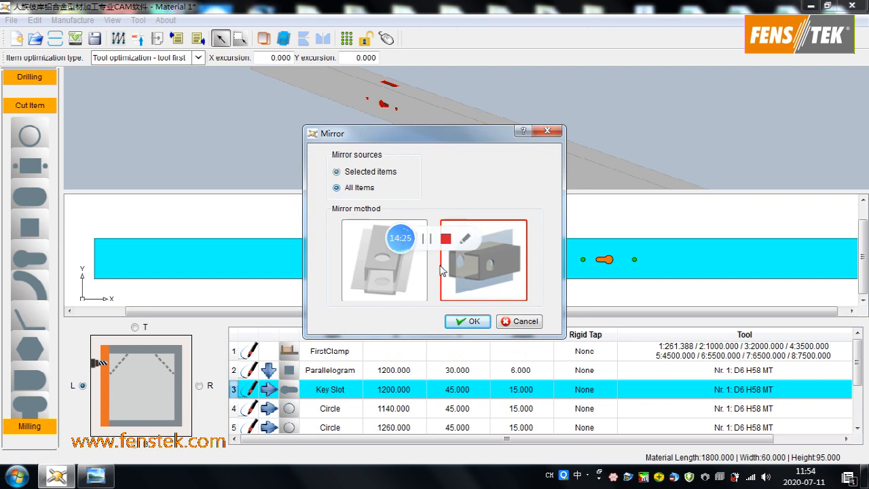
{"action": "left_click", "coordinate": [479, 326]}
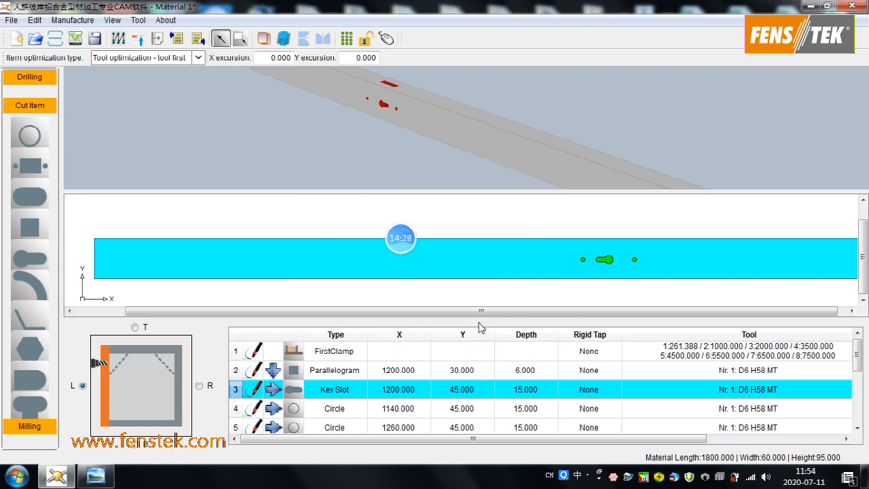
- Inspect the mirrored key slot and circle cuts on the R face in the 2D and 3D views
{"action": "left_click", "coordinate": [199, 386]}
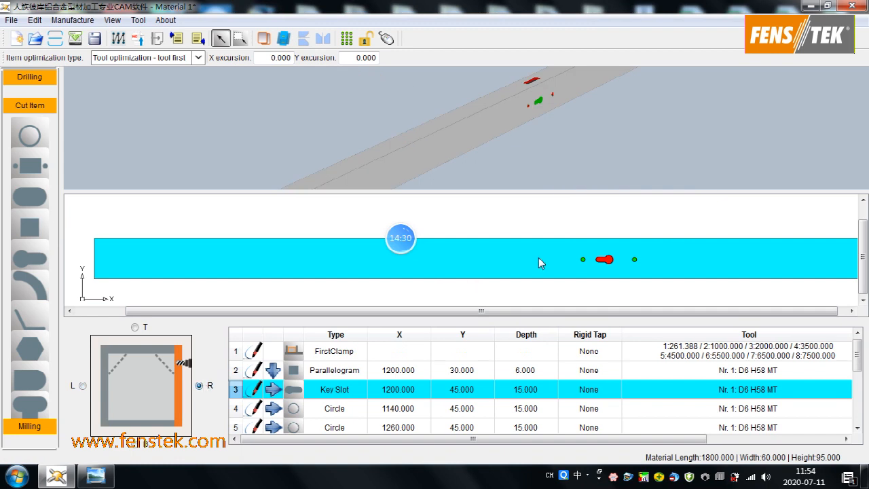
{"action": "scroll", "coordinate": [597, 315], "scroll_direction": "left", "scroll_amount": 2}
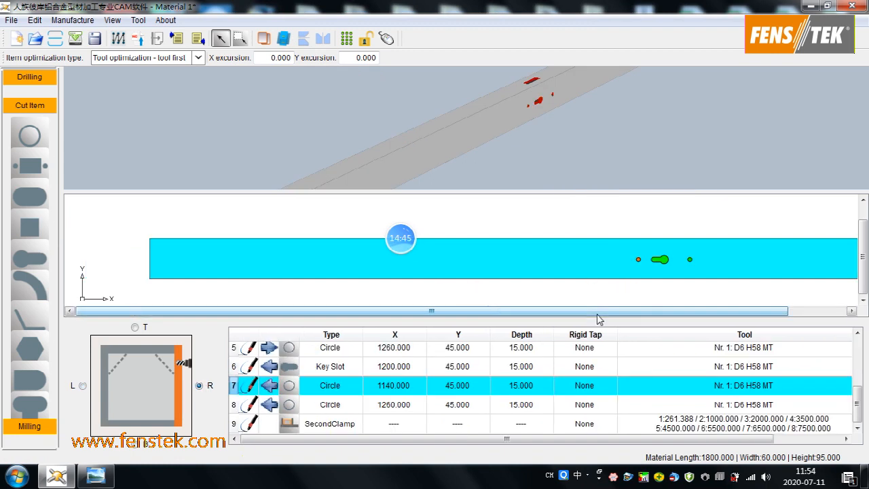
{"action": "left_click_drag", "start_coordinate": [597, 314], "coordinate": [524, 175]}
{"action": "left_click_drag", "start_coordinate": [472, 147], "coordinate": [461, 179]}
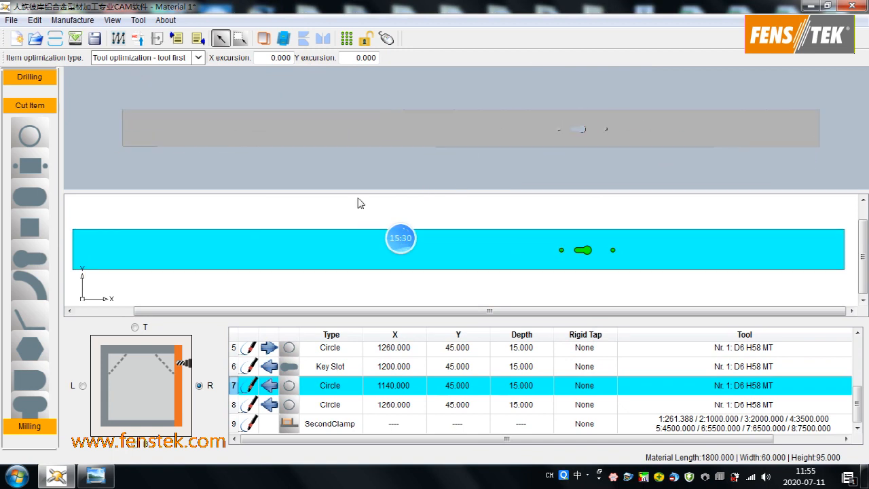
- Start NC file generation with automatic optimization of the item sequence, and name the file CD95.NC
{"action": "left_click", "coordinate": [138, 40]}
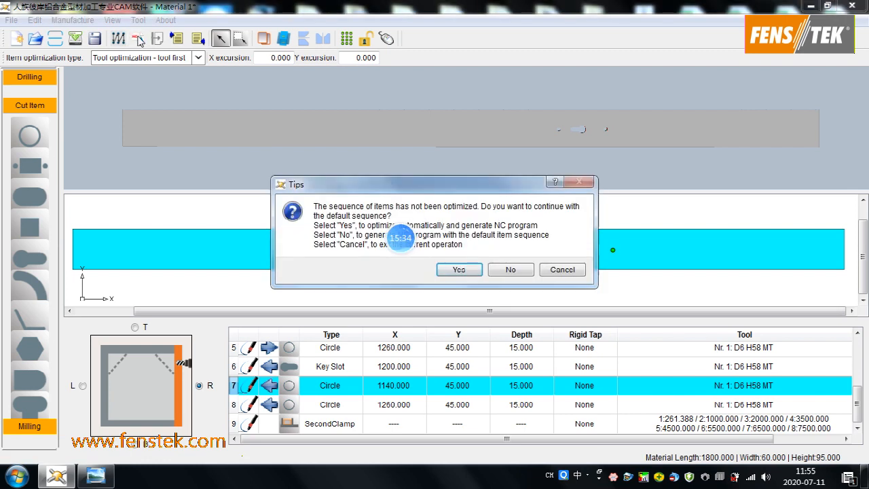
{"action": "left_click", "coordinate": [459, 270]}
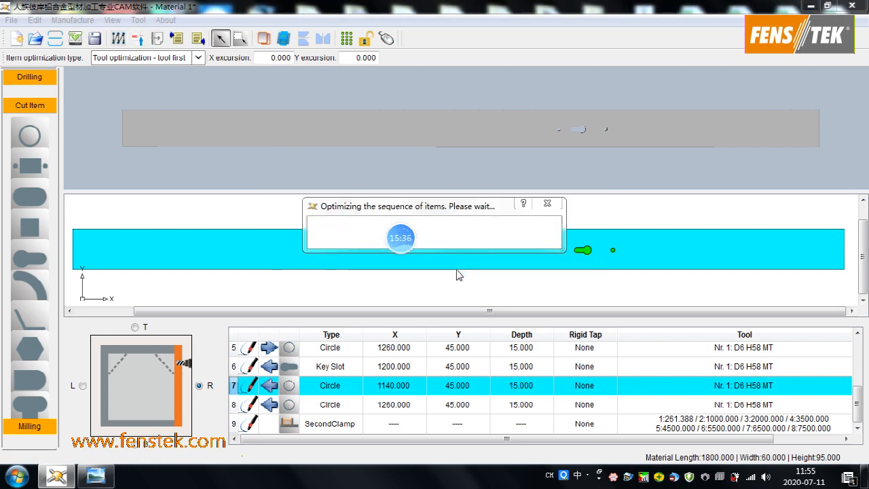
{"action": "left_click", "coordinate": [381, 159]}
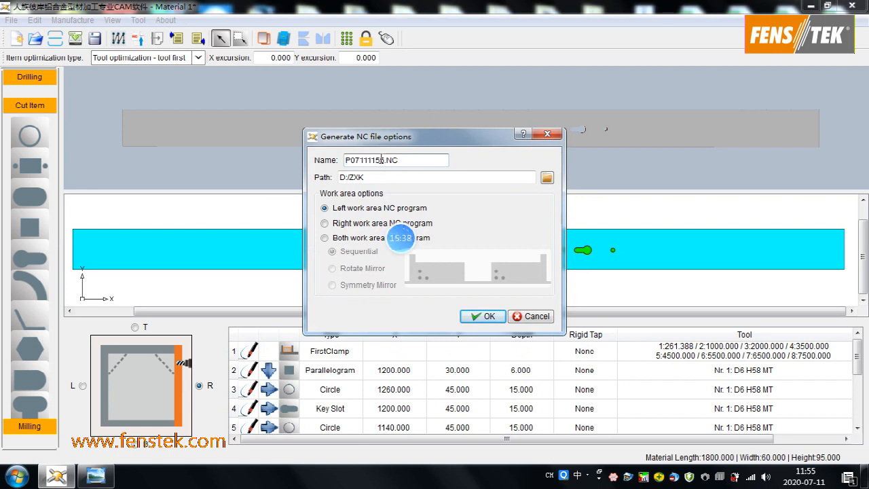
{"action": "left_click_drag", "start_coordinate": [384, 162], "coordinate": [337, 158]}
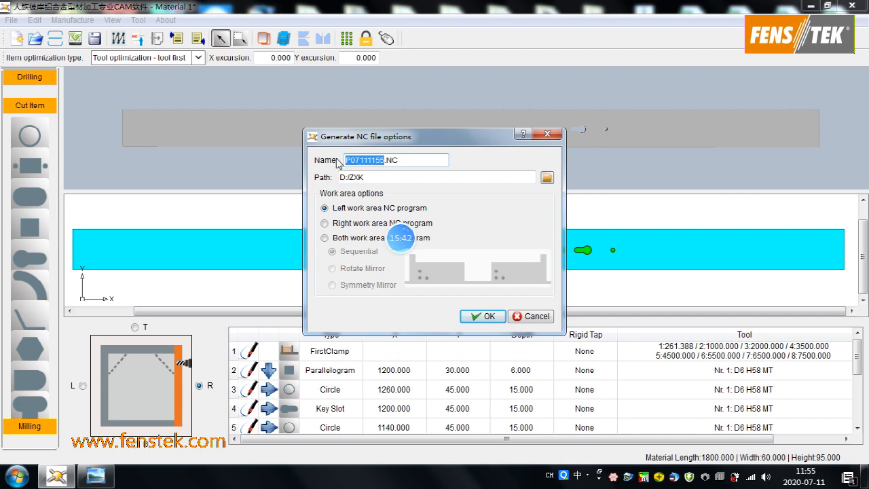
{"action": "type", "text": "c"}
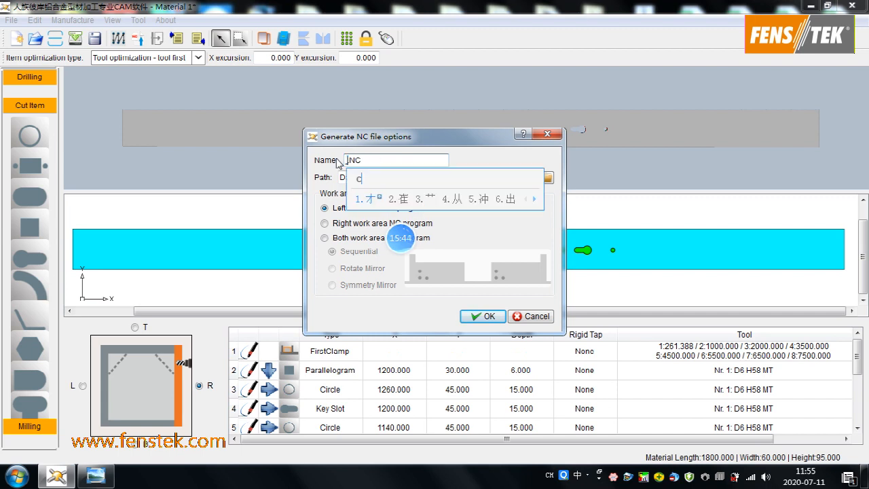
{"action": "type", "text": "d"}
{"action": "key", "text": "BackSpace"}
{"action": "key", "text": "BackSpace"}
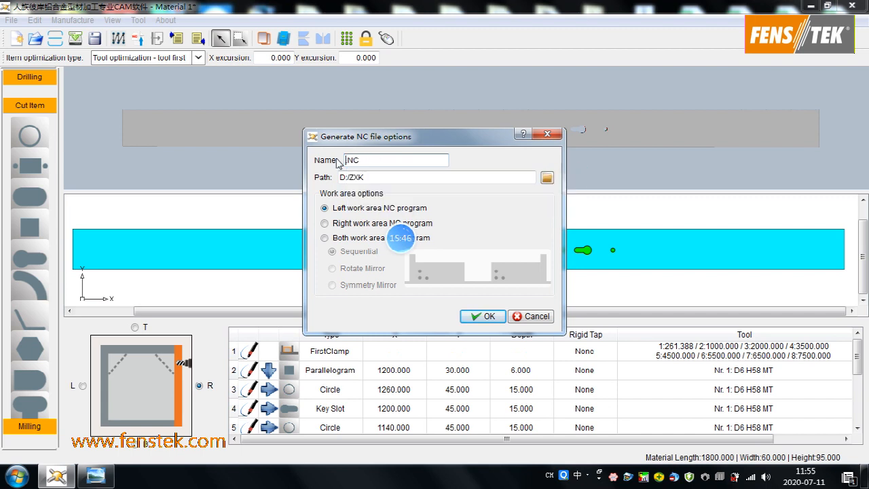
{"action": "type", "text": "CD95"}
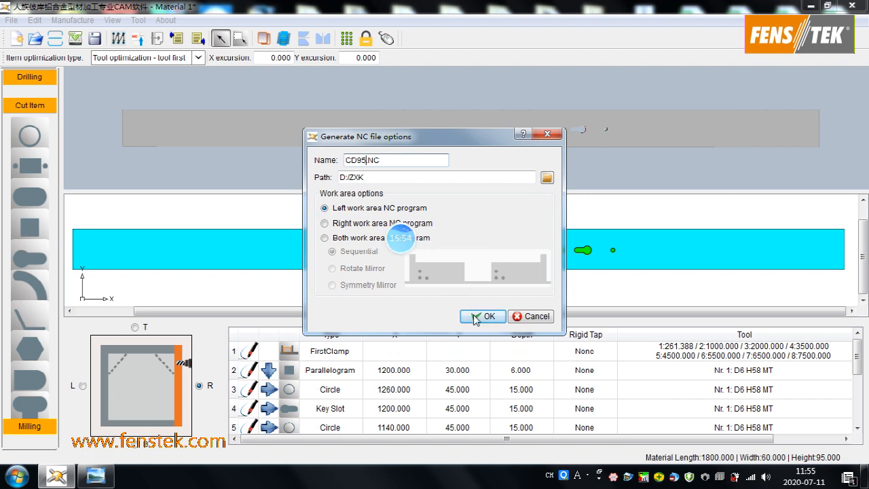
- Keep the path D:/ZXK and try to generate the left work area NC program
{"action": "left_click", "coordinate": [547, 177]}
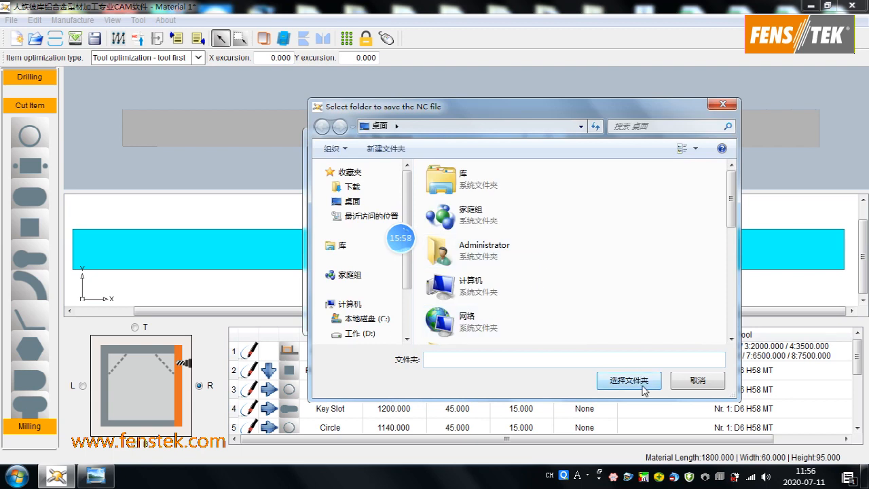
{"action": "left_click", "coordinate": [674, 381]}
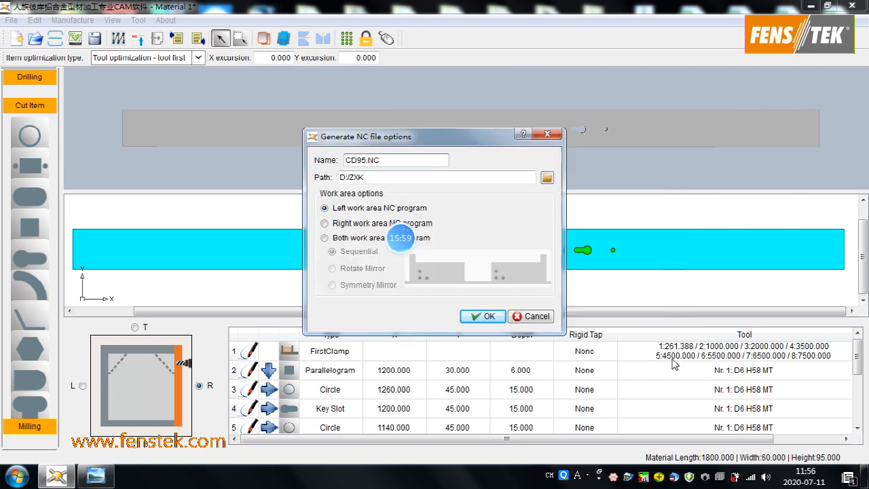
{"action": "left_click", "coordinate": [483, 316]}
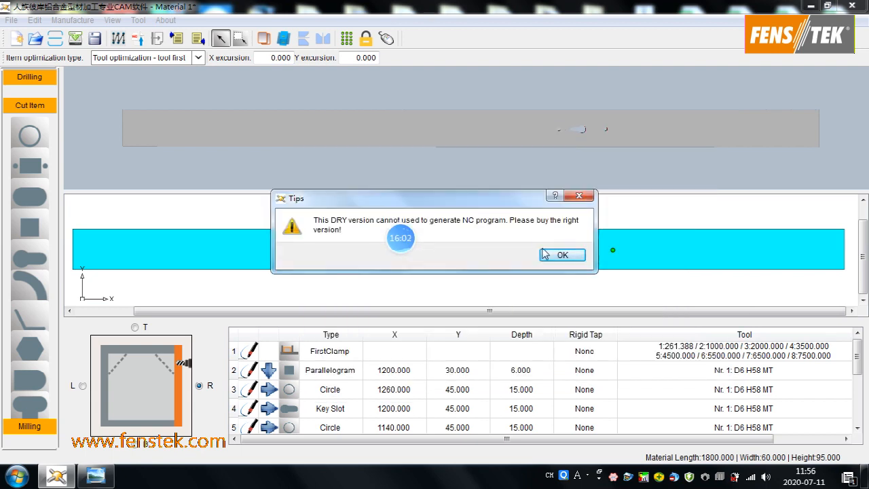
{"action": "left_click", "coordinate": [562, 256]}
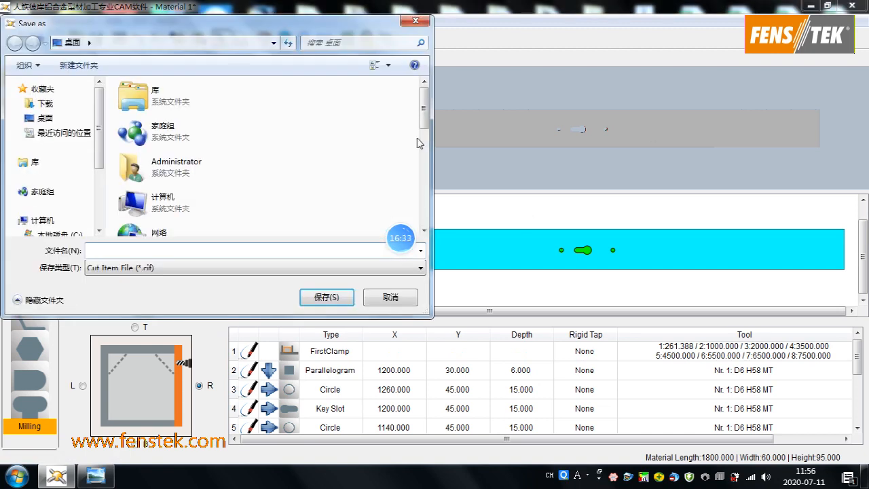
- Cancel saving the cut item file, exit the CAM software and refresh the desktop
{"action": "left_click", "coordinate": [393, 297]}
{"action": "key", "text": "alt+F4"}
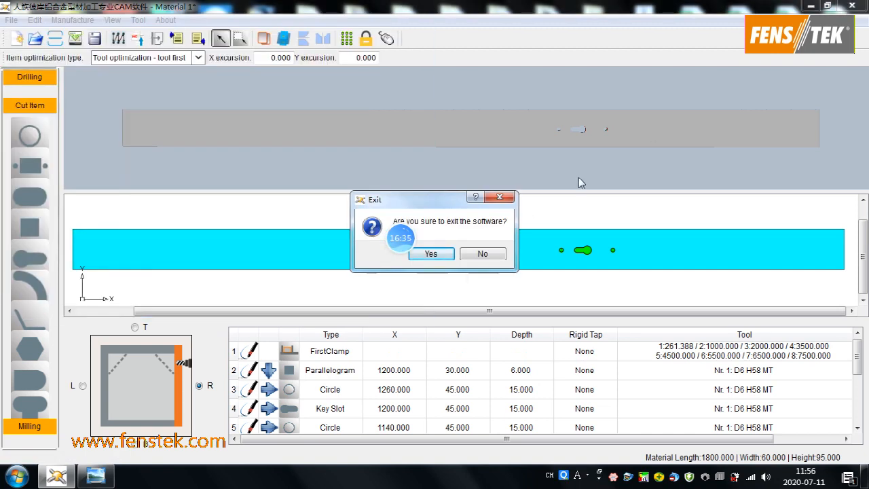
{"action": "left_click", "coordinate": [430, 253]}
{"action": "right_click", "coordinate": [541, 226]}
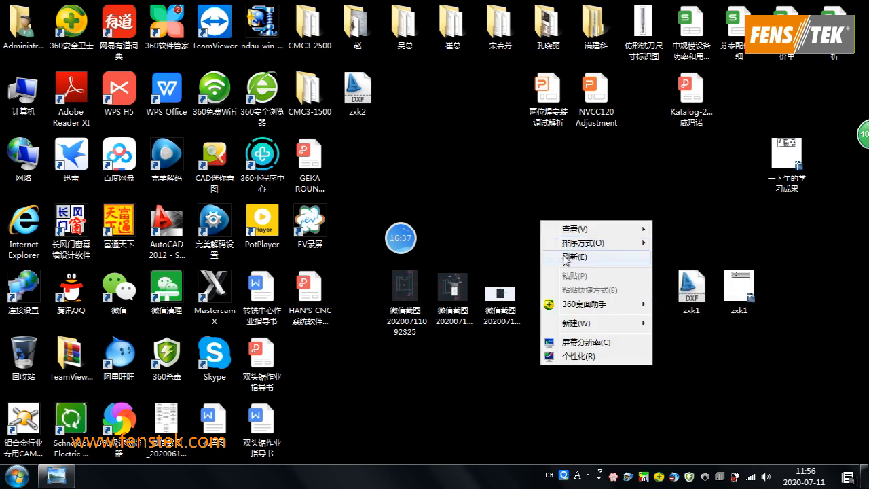
{"action": "left_click", "coordinate": [563, 256]}
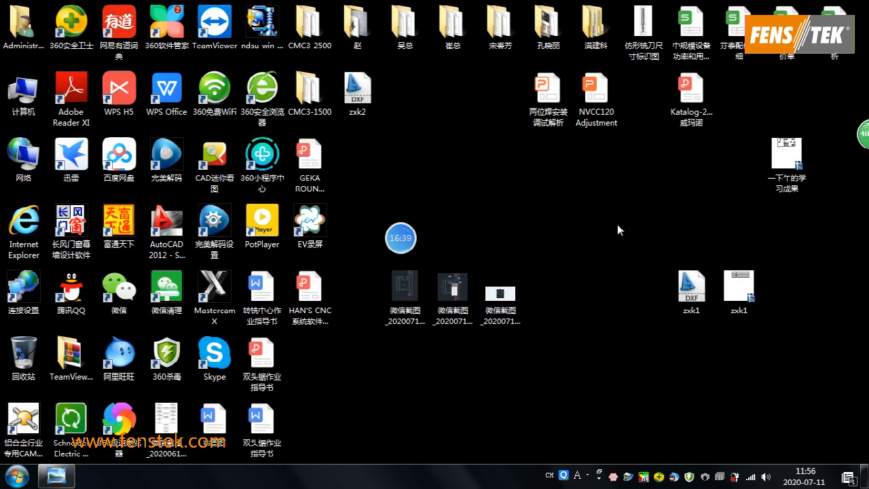
- Open the zxk1.dwg drawing from the desktop in AutoCAD, and close the Autodesk Exchange window
{"action": "left_click", "coordinate": [738, 286]}
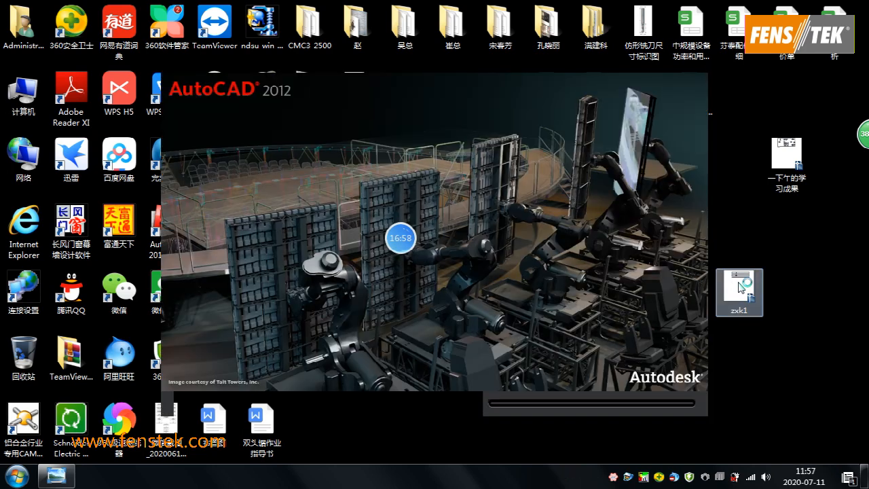
{"action": "left_click", "coordinate": [56, 475]}
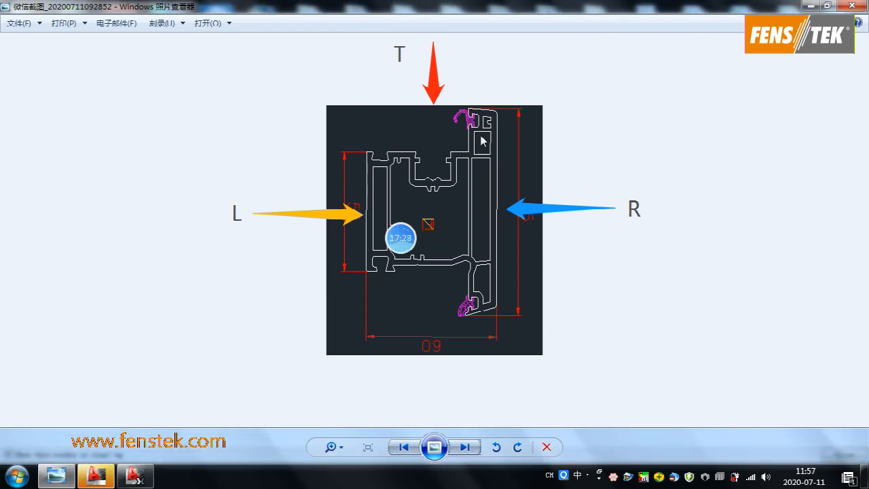
{"action": "left_click", "coordinate": [137, 477]}
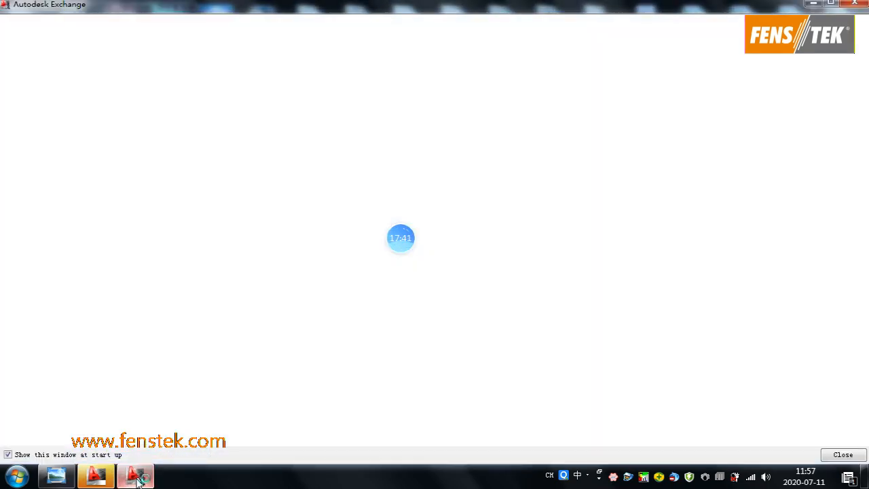
{"action": "left_click", "coordinate": [854, 3]}
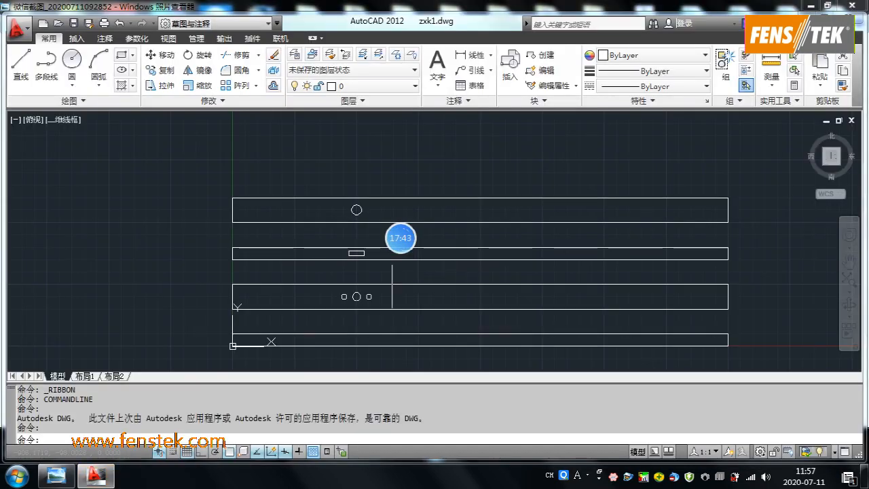
{"action": "scroll", "coordinate": [295, 184], "scroll_direction": "up", "scroll_amount": 5}
{"action": "scroll", "coordinate": [271, 206], "scroll_direction": "down", "scroll_amount": 3}
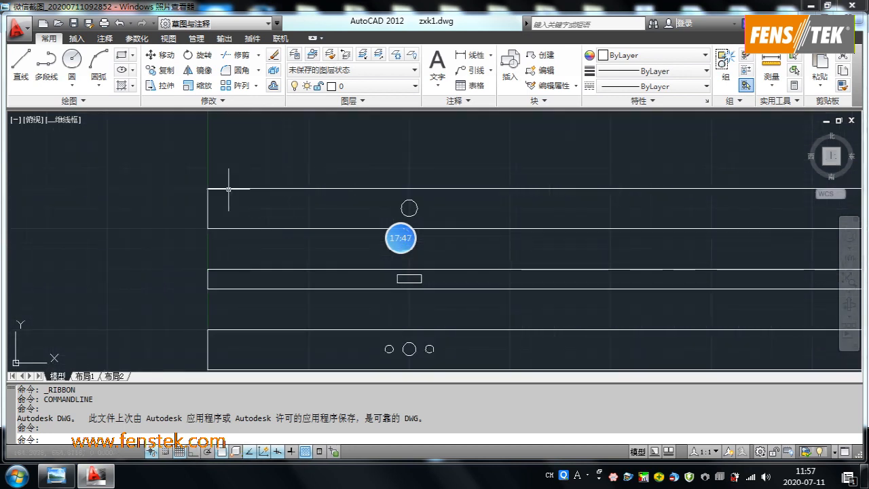
{"action": "scroll", "coordinate": [270, 186], "scroll_direction": "down", "scroll_amount": 4}
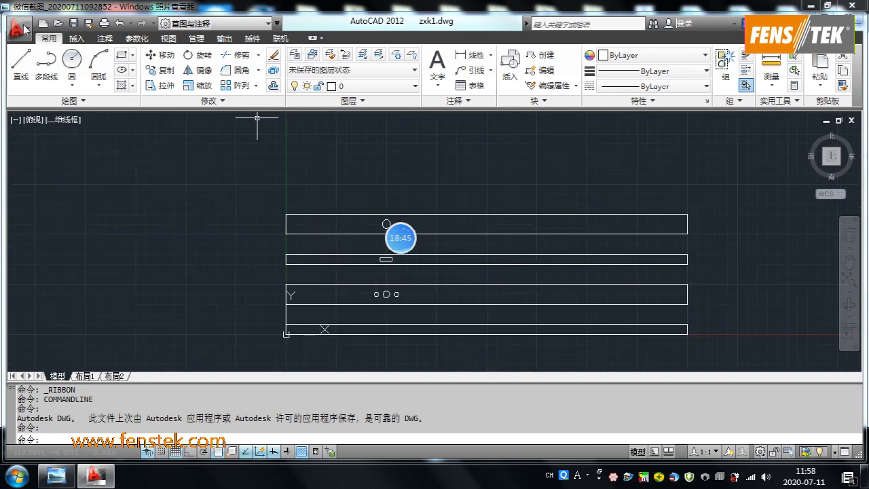
- Save a copy of the drawing to the desktop as zxk1.dxf in AutoCAD 2010 DXF format, replacing the existing file
{"action": "left_click", "coordinate": [20, 28]}
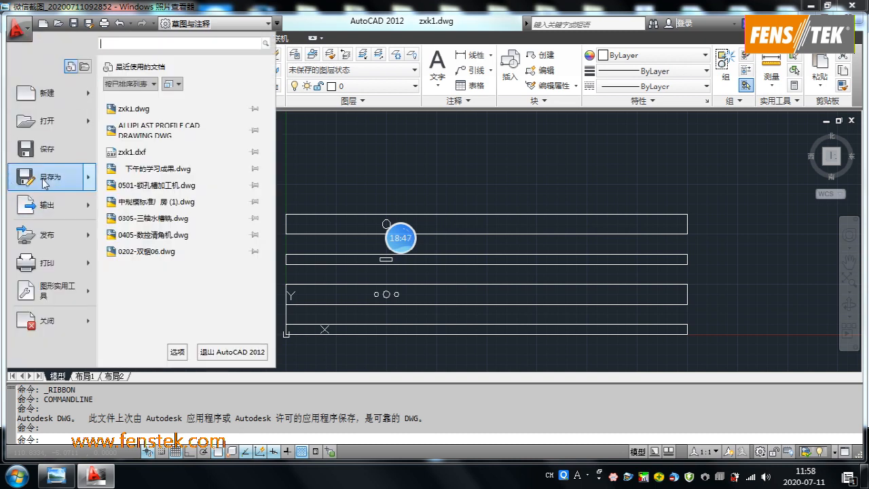
{"action": "mouse_move", "coordinate": [104, 192]}
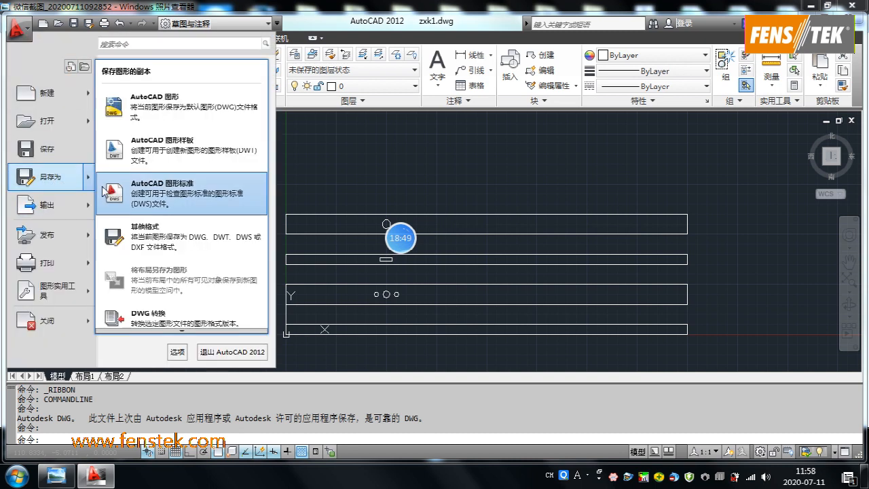
{"action": "left_click", "coordinate": [147, 242]}
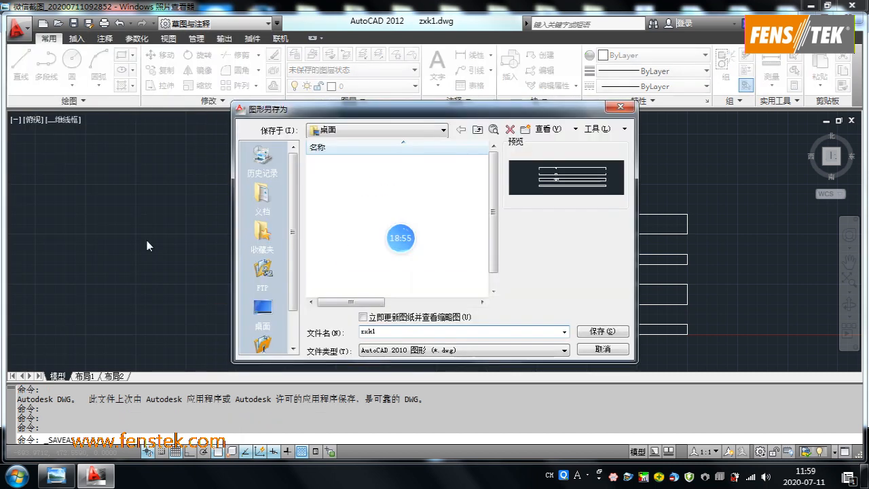
{"action": "left_click", "coordinate": [564, 350]}
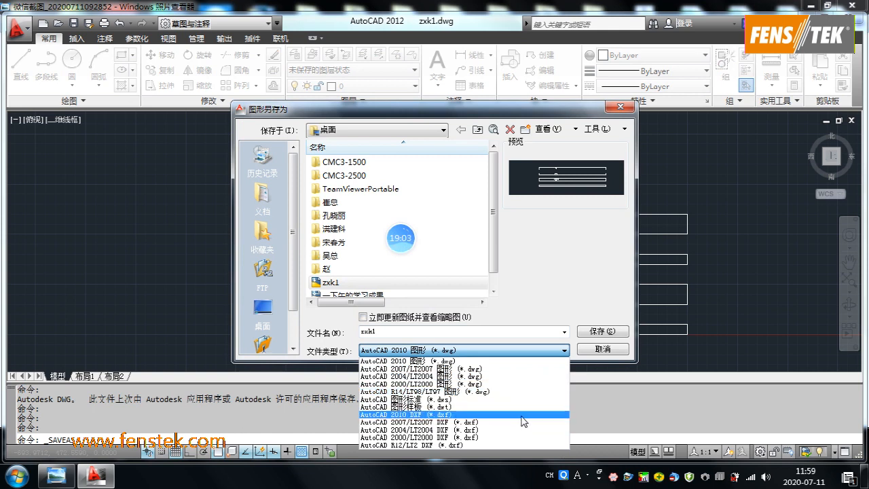
{"action": "left_click", "coordinate": [414, 414]}
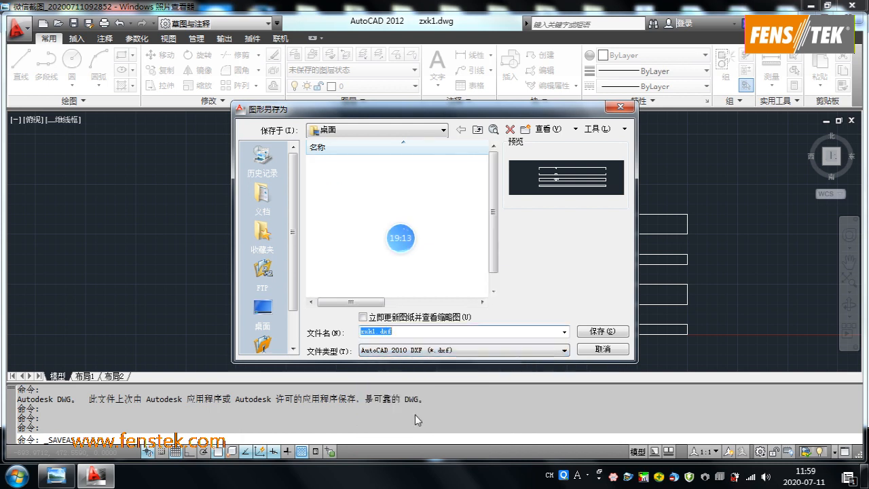
{"action": "left_click", "coordinate": [602, 333]}
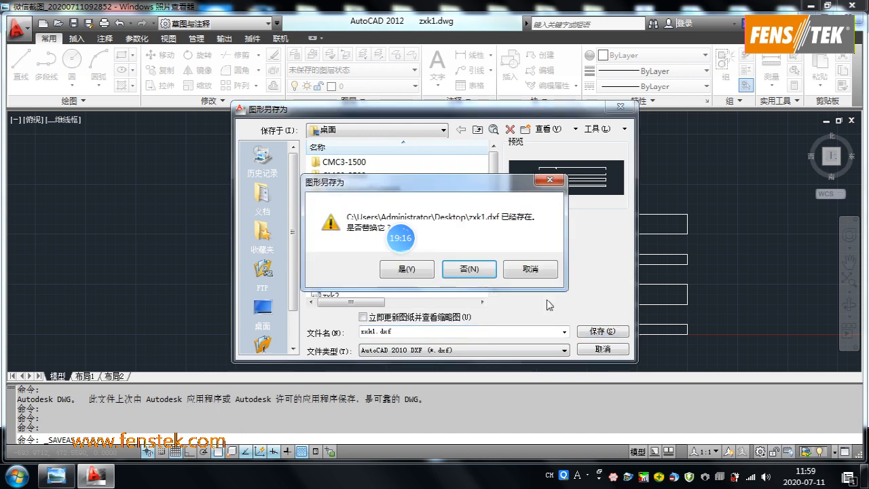
{"action": "left_click", "coordinate": [406, 269]}
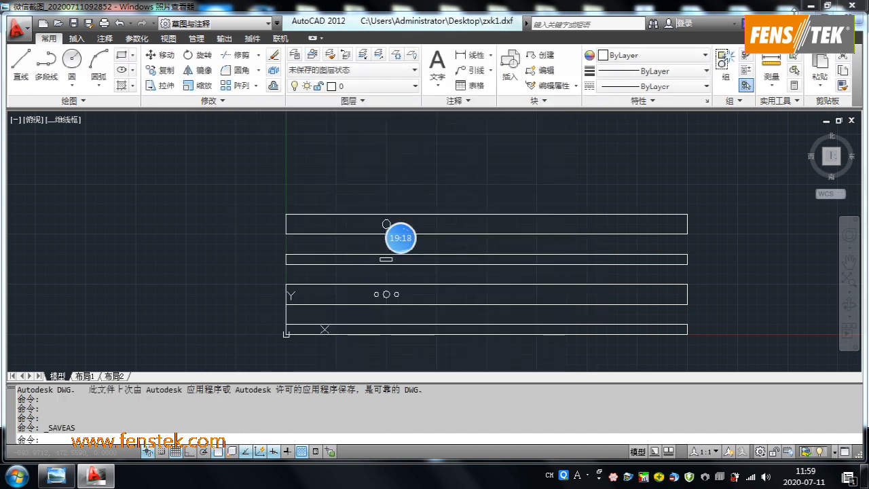
- Minimize the open windows, launch the aluminium profile CAM software from the desktop, and accept its default parameters
{"action": "left_click", "coordinate": [809, 8]}
{"action": "left_click", "coordinate": [809, 8]}
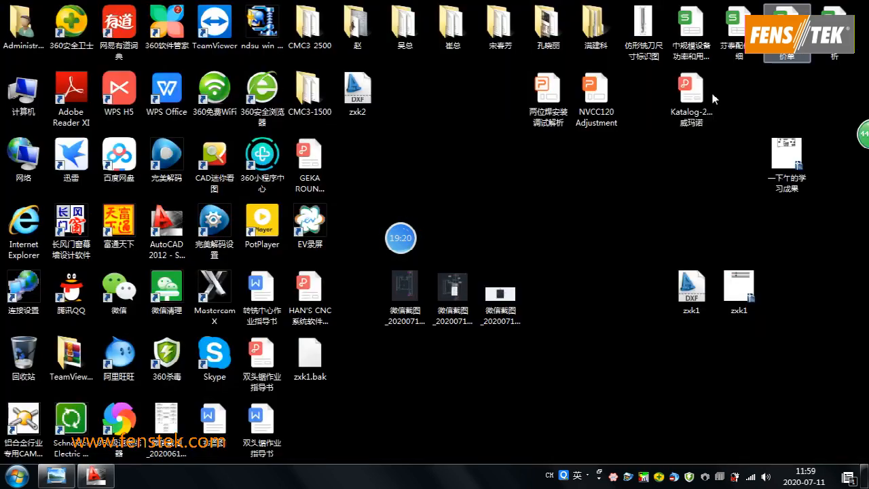
{"action": "left_click", "coordinate": [19, 421]}
{"action": "double_click", "coordinate": [19, 421]}
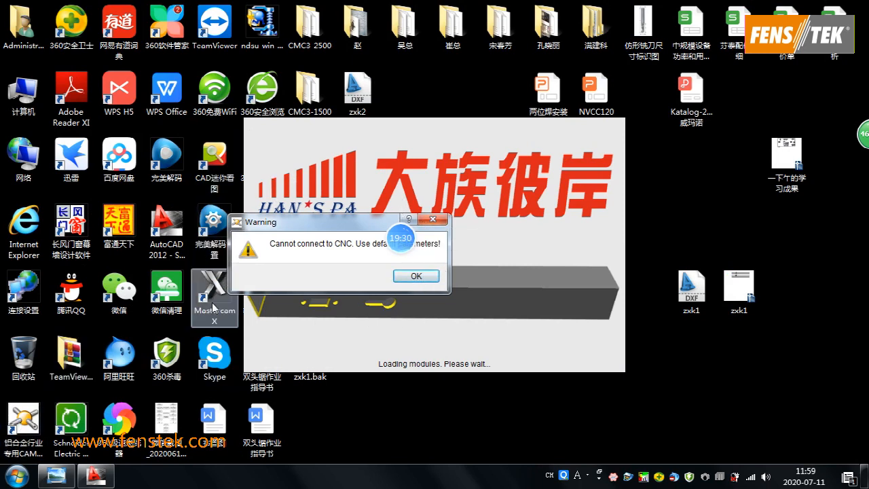
{"action": "left_click", "coordinate": [425, 278]}
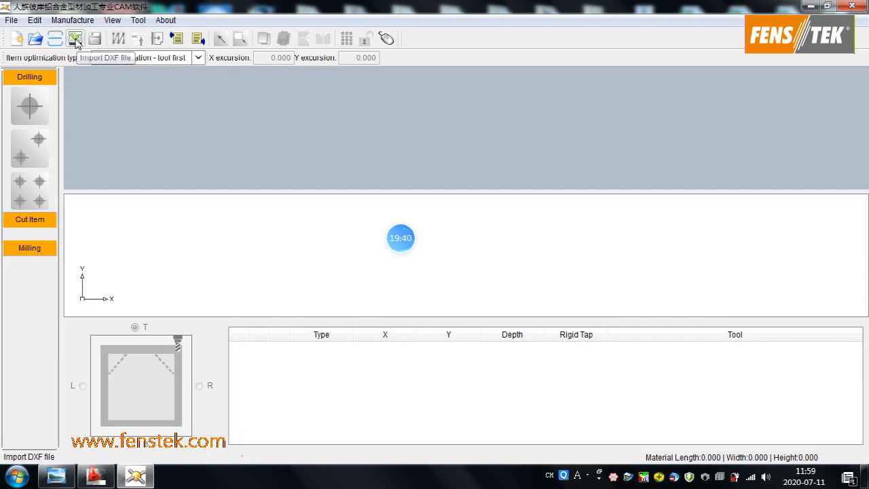
- Start a DXF import with a material thickness of 3.5 and the distance parameter set to 6
{"action": "left_click", "coordinate": [75, 40]}
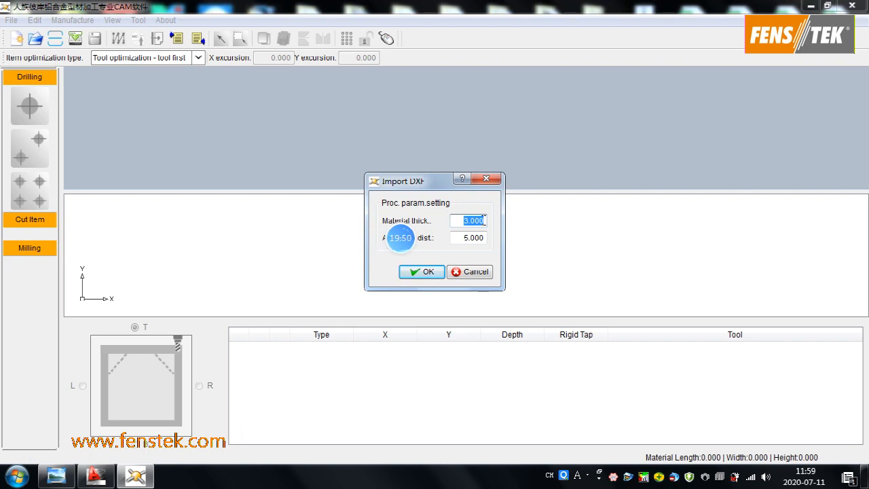
{"action": "type", "text": "3.5"}
{"action": "left_click_drag", "start_coordinate": [457, 242], "coordinate": [487, 238]}
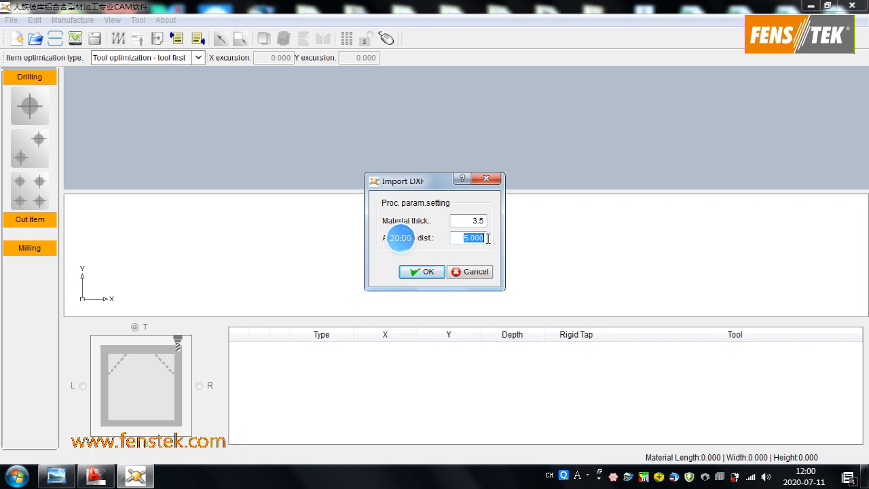
{"action": "left_click_drag", "start_coordinate": [466, 237], "coordinate": [486, 236]}
{"action": "type", "text": "6"}
{"action": "left_click", "coordinate": [420, 273]}
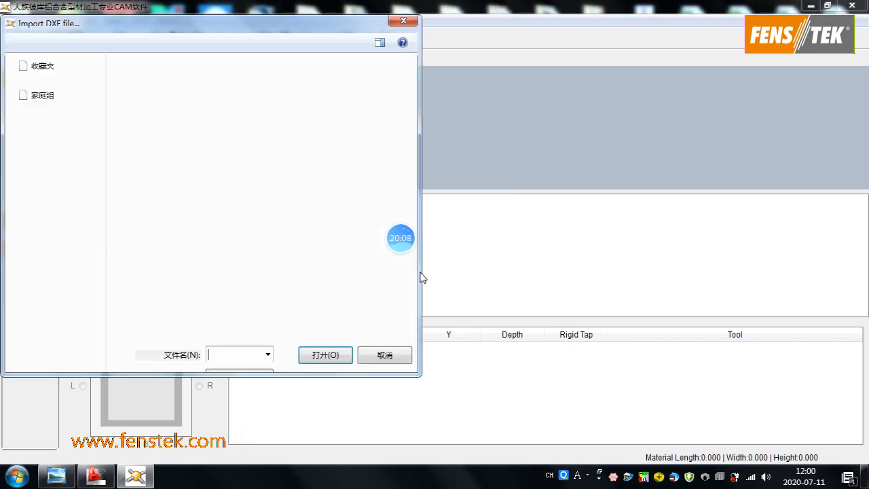
- Import the zxk2 DXF file from the desktop
{"action": "left_click_drag", "start_coordinate": [420, 107], "coordinate": [417, 231]}
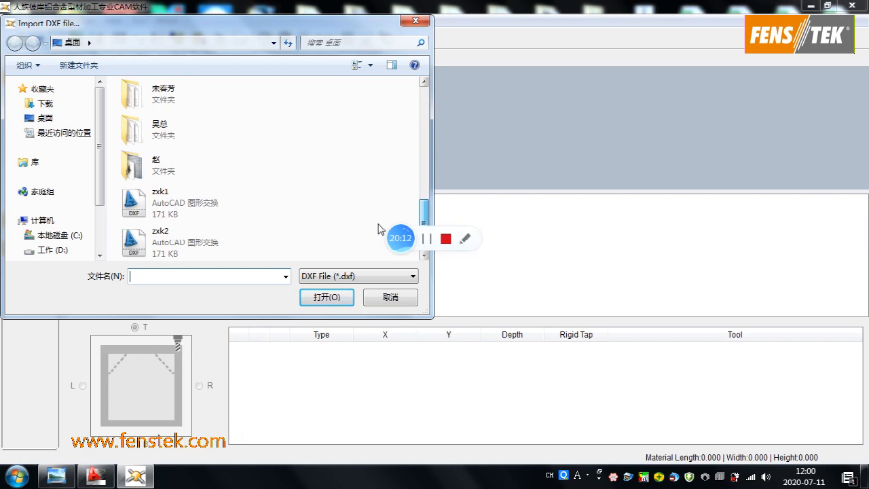
{"action": "left_click", "coordinate": [173, 241]}
{"action": "left_click", "coordinate": [328, 298]}
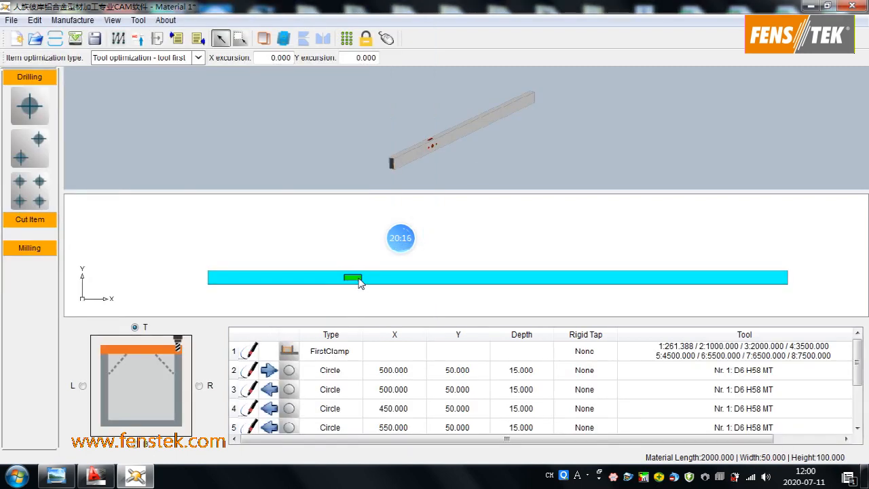
- Review the imported machining items and compare them with the circles and rectangle in the zxk1.dxf drawing in AutoCAD
{"action": "scroll", "coordinate": [475, 164], "scroll_direction": "down", "scroll_amount": 3}
{"action": "scroll", "coordinate": [477, 214], "scroll_direction": "down", "scroll_amount": 3}
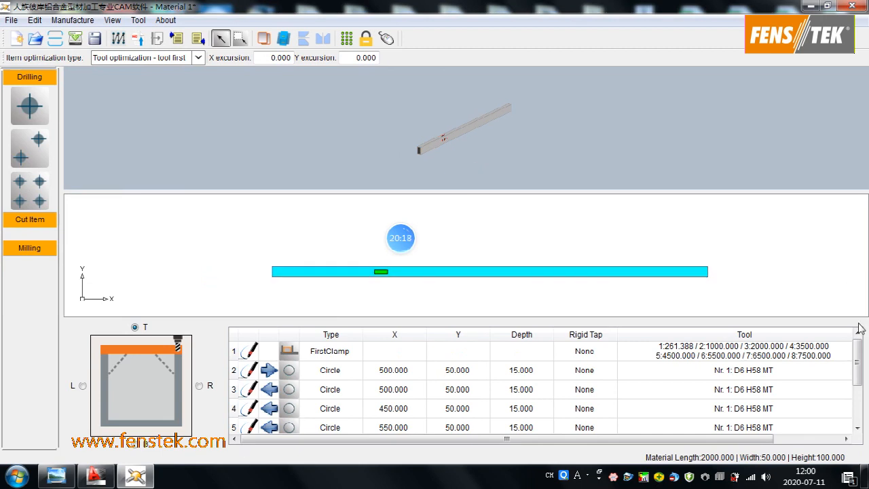
{"action": "left_click_drag", "start_coordinate": [858, 350], "coordinate": [858, 375]}
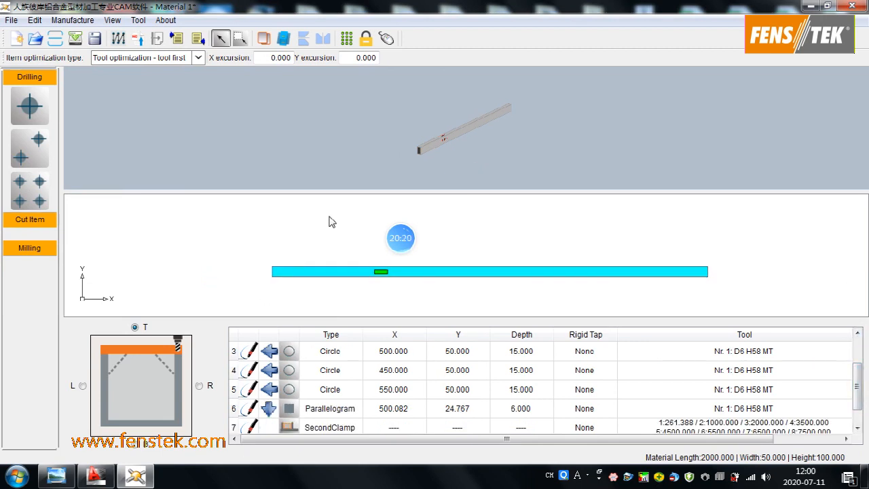
{"action": "mouse_move", "coordinate": [101, 481]}
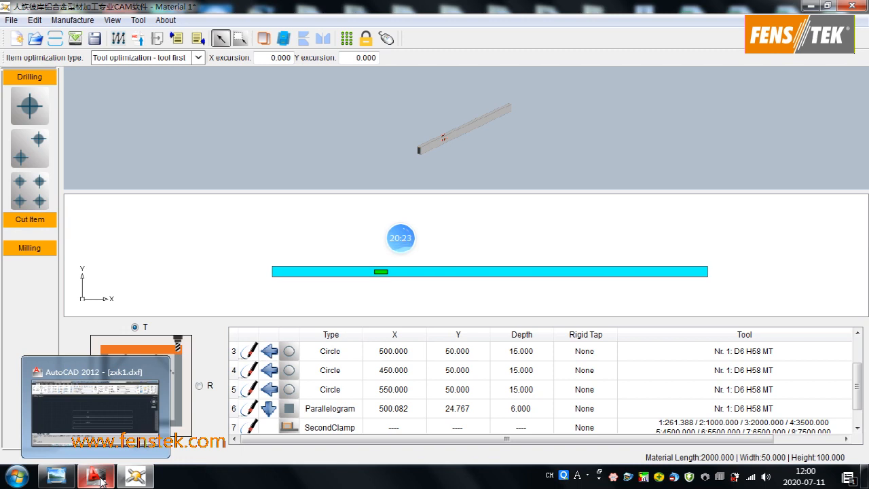
{"action": "left_click", "coordinate": [102, 481]}
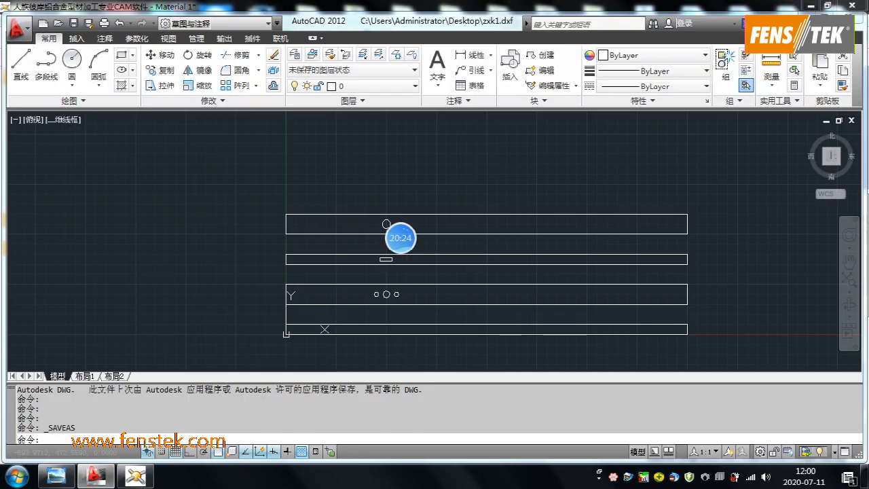
{"action": "left_click", "coordinate": [327, 226]}
{"action": "scroll", "coordinate": [340, 224], "scroll_direction": "down", "scroll_amount": 2}
{"action": "scroll", "coordinate": [353, 214], "scroll_direction": "up", "scroll_amount": 1}
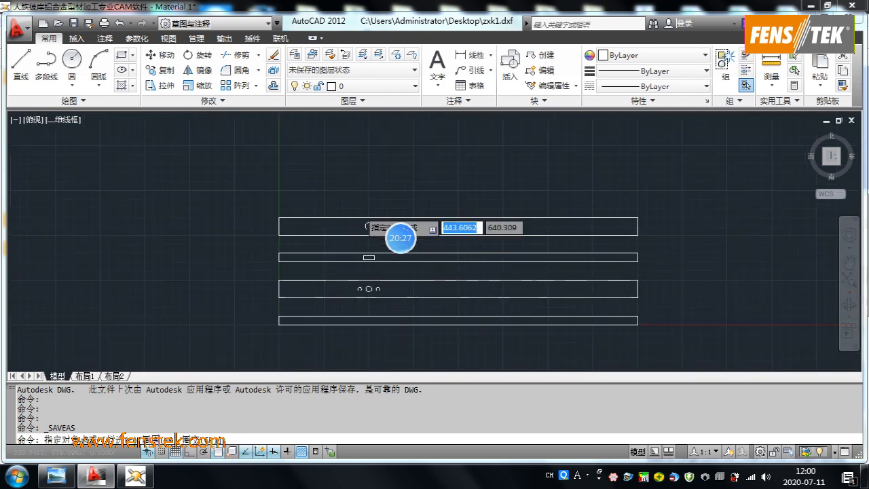
{"action": "scroll", "coordinate": [360, 211], "scroll_direction": "up", "scroll_amount": 5}
{"action": "left_click", "coordinate": [367, 268]}
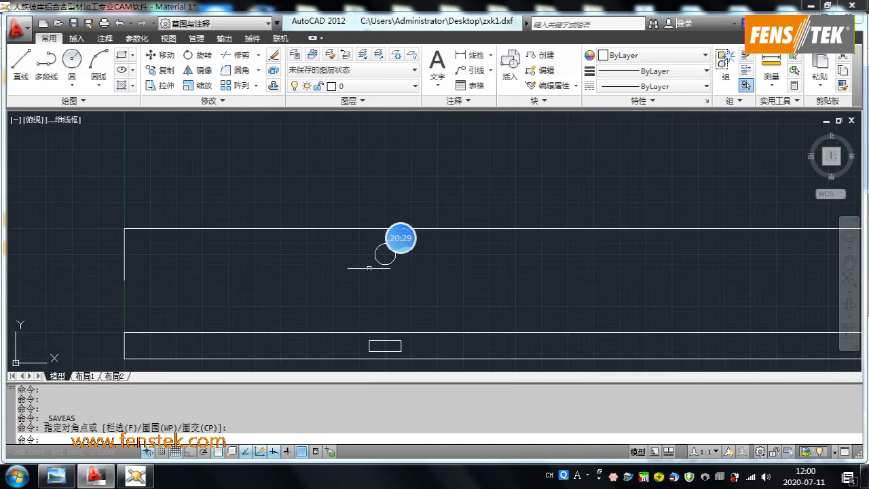
{"action": "scroll", "coordinate": [348, 299], "scroll_direction": "down", "scroll_amount": 4}
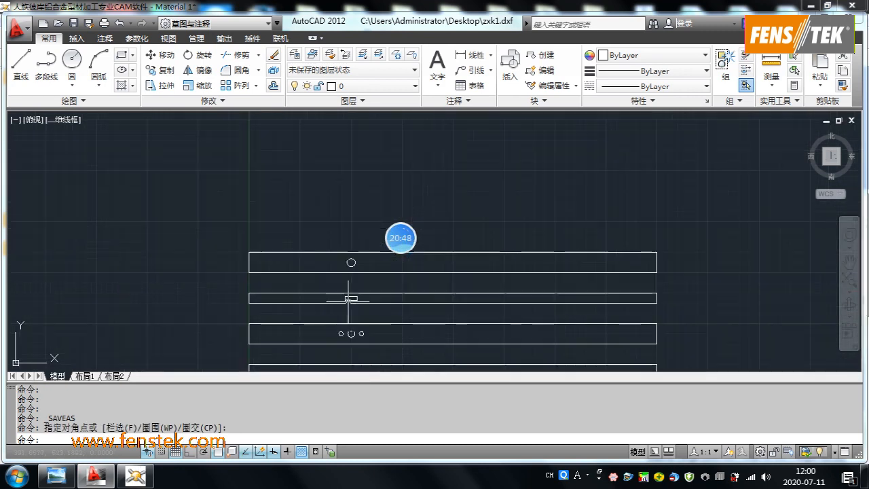
{"action": "scroll", "coordinate": [348, 299], "scroll_direction": "up", "scroll_amount": 8}
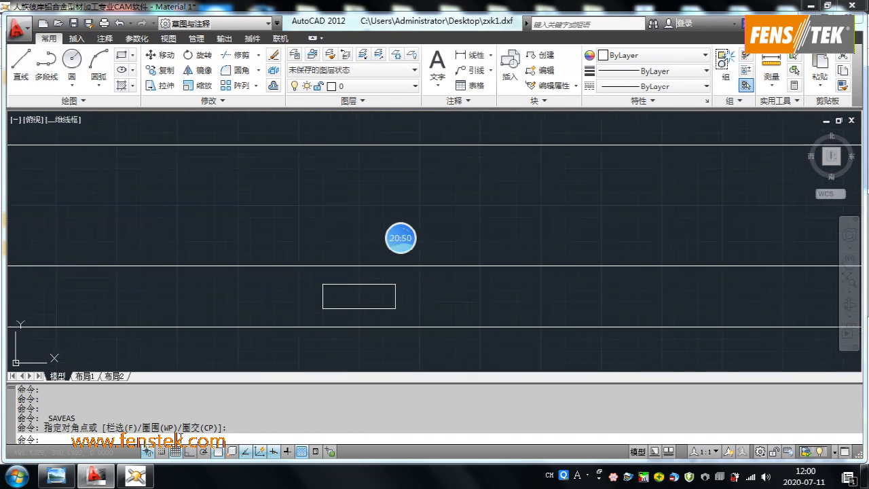
- View the L and T faces in the CAM software, and start a distance measurement near the rectangle in AutoCAD
{"action": "left_click", "coordinate": [135, 475]}
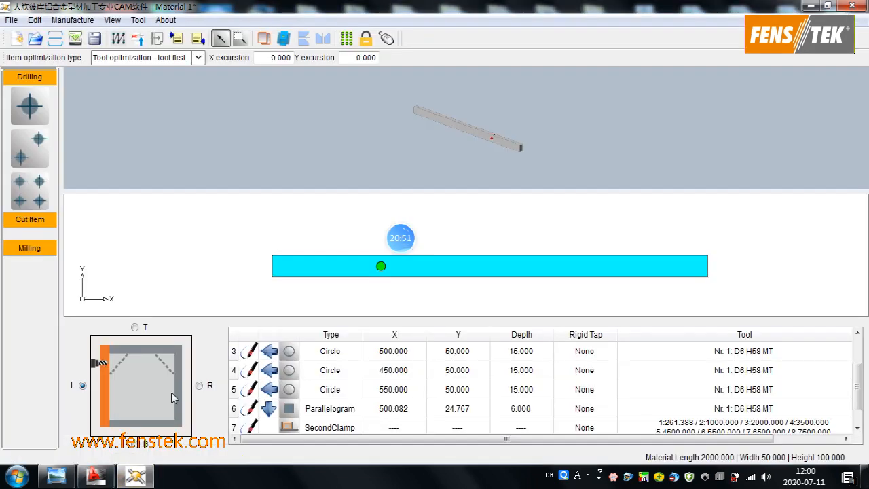
{"action": "left_click", "coordinate": [138, 329]}
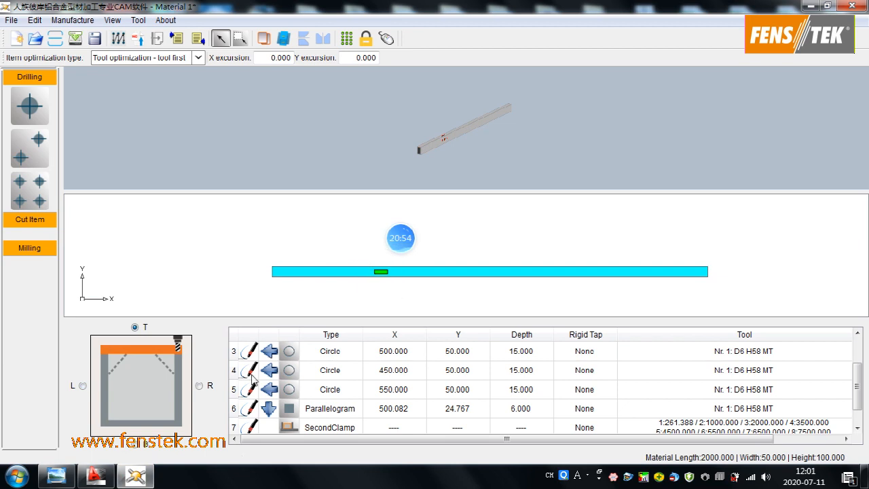
{"action": "left_click", "coordinate": [100, 480]}
{"action": "scroll", "coordinate": [364, 248], "scroll_direction": "up", "scroll_amount": 8}
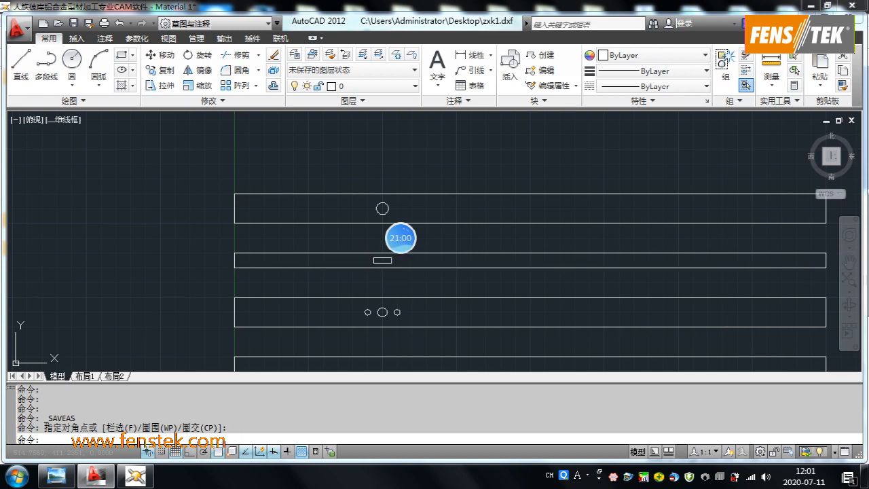
{"action": "scroll", "coordinate": [386, 259], "scroll_direction": "up", "scroll_amount": 6}
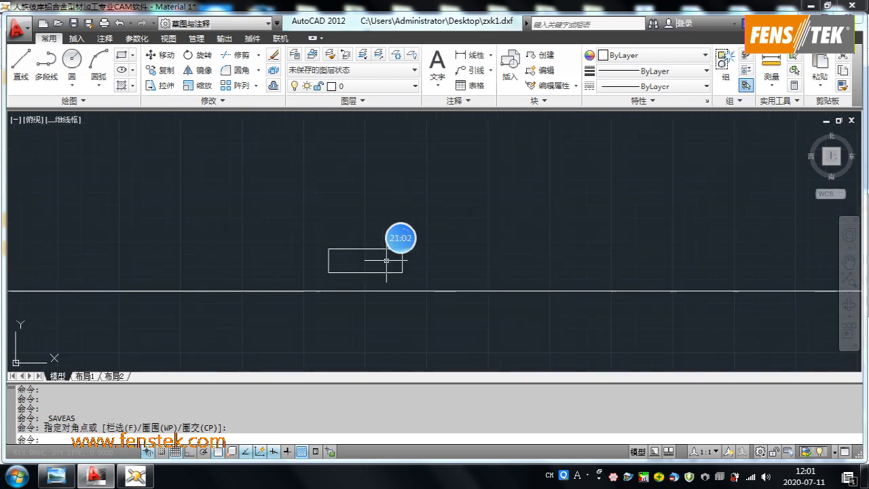
{"action": "left_click", "coordinate": [770, 61]}
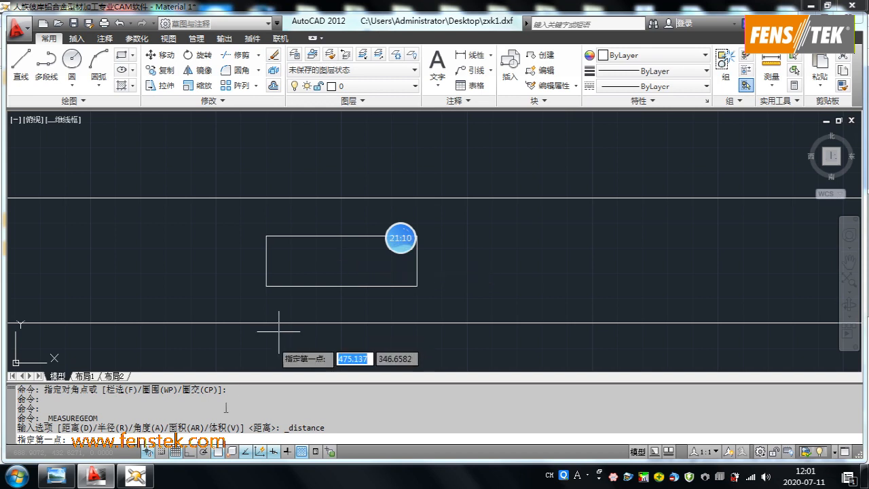
- Switch to the CAM software and set the parallelogram item's X position to 600 and its Y position to 25
{"action": "left_click", "coordinate": [135, 476]}
{"action": "scroll", "coordinate": [397, 387], "scroll_direction": "up", "scroll_amount": 1}
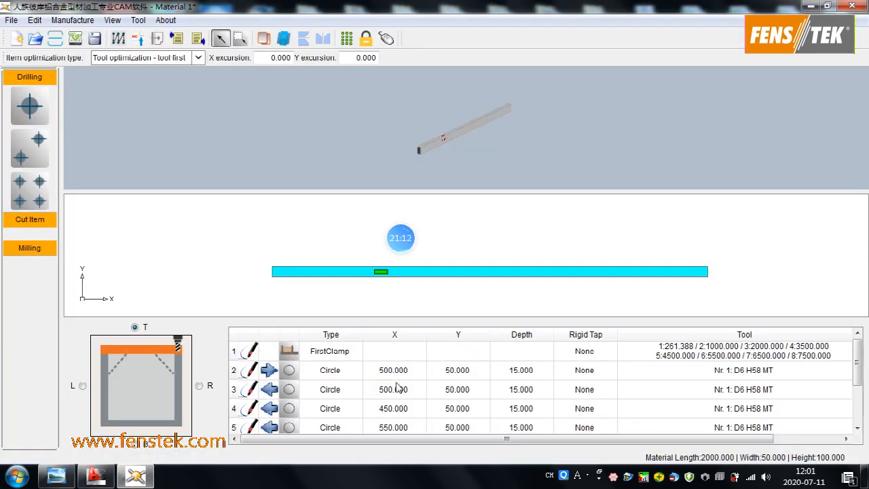
{"action": "scroll", "coordinate": [397, 387], "scroll_direction": "down", "scroll_amount": 1}
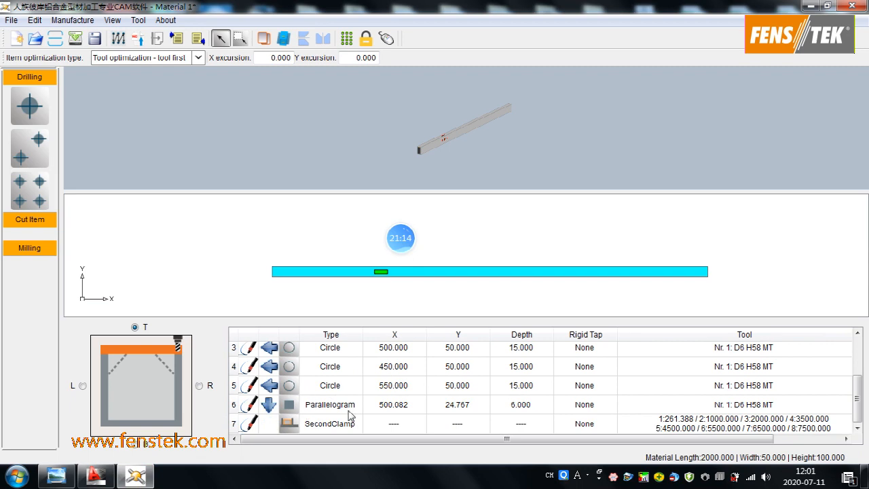
{"action": "left_click", "coordinate": [394, 407]}
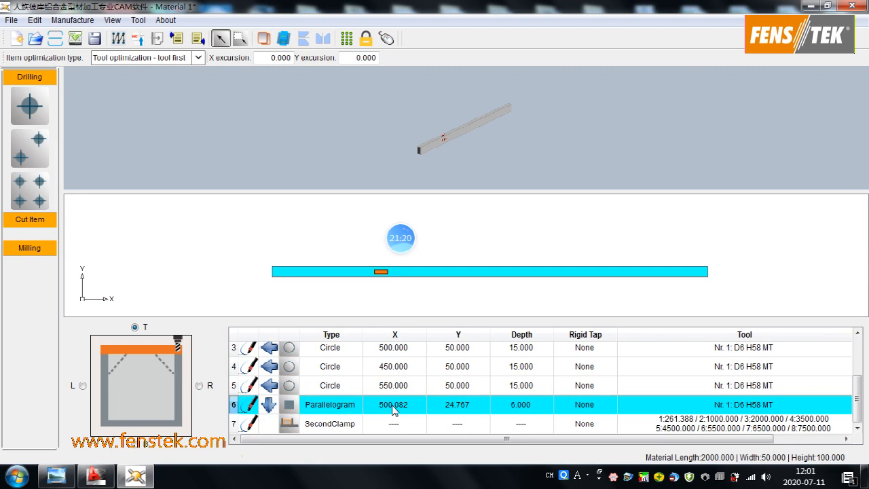
{"action": "left_click", "coordinate": [393, 405]}
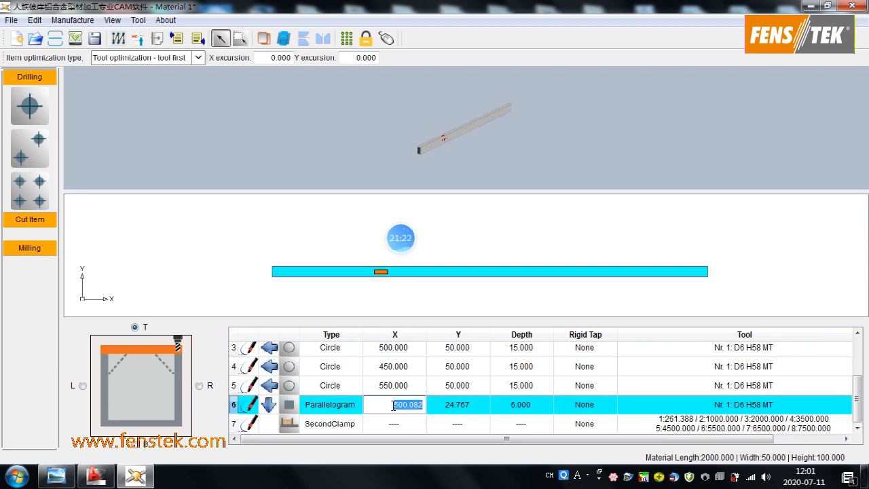
{"action": "type", "text": "60"}
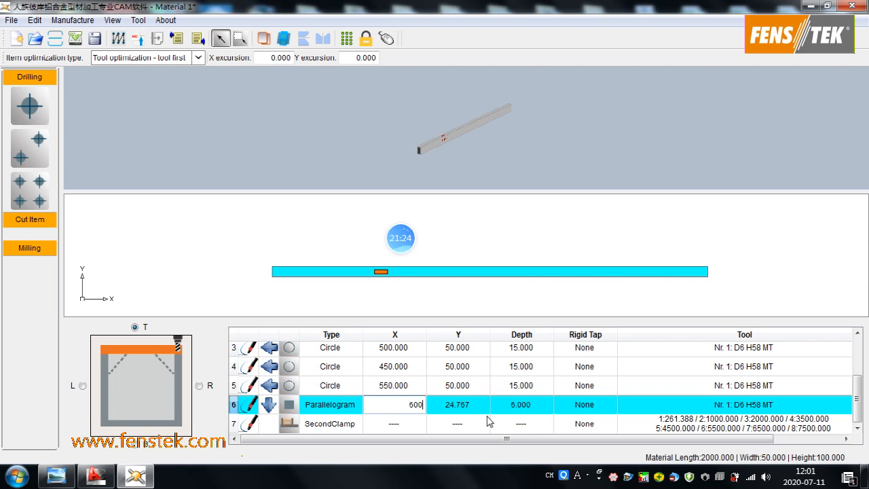
{"action": "type", "text": "0"}
{"action": "key", "text": "Return"}
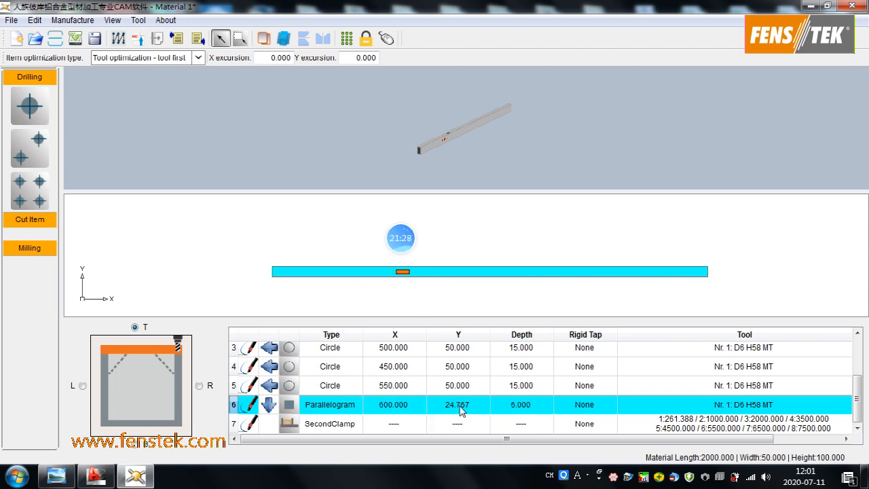
{"action": "left_click", "coordinate": [460, 405]}
{"action": "type", "text": "25"}
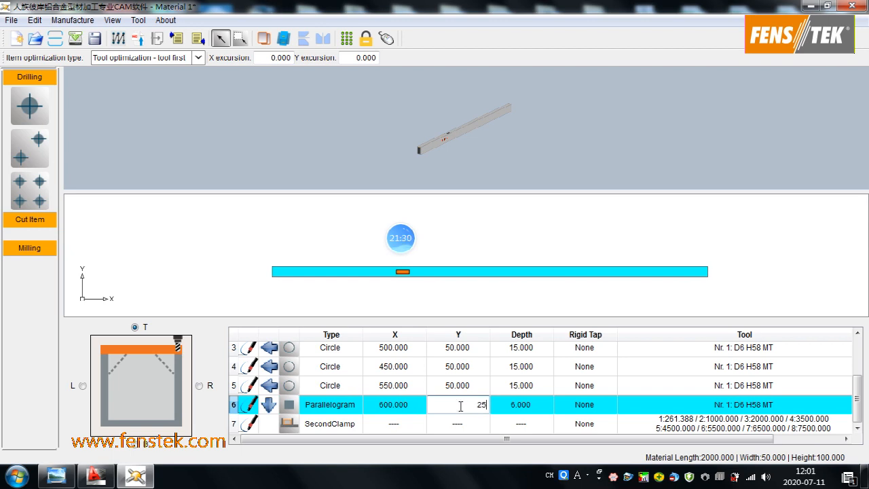
{"action": "key", "text": "Return"}
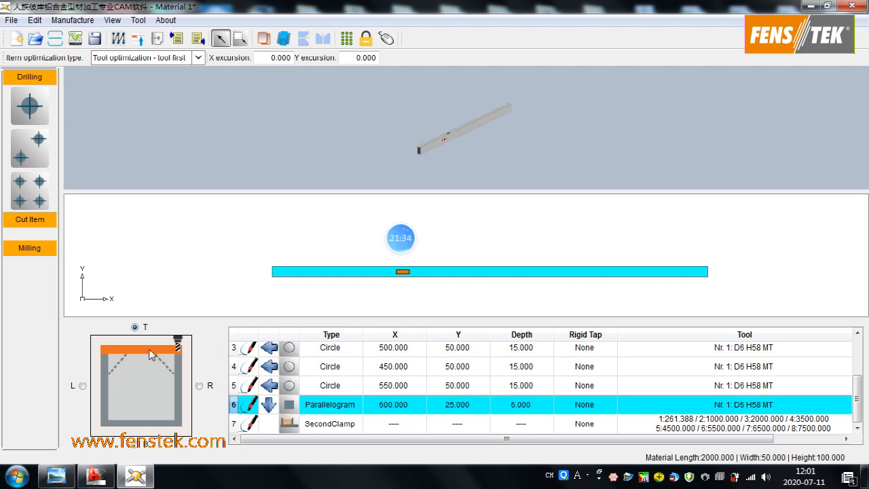
- View the R face in the CAM software and compare its circles with the face outlines in the zxk1.dxf drawing in AutoCAD
{"action": "left_click", "coordinate": [198, 385]}
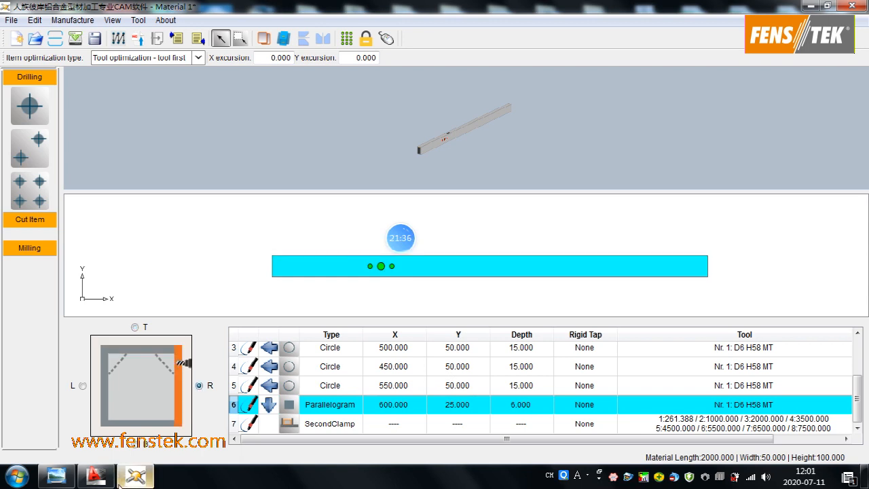
{"action": "left_click", "coordinate": [96, 476]}
{"action": "scroll", "coordinate": [271, 245], "scroll_direction": "down", "scroll_amount": 5}
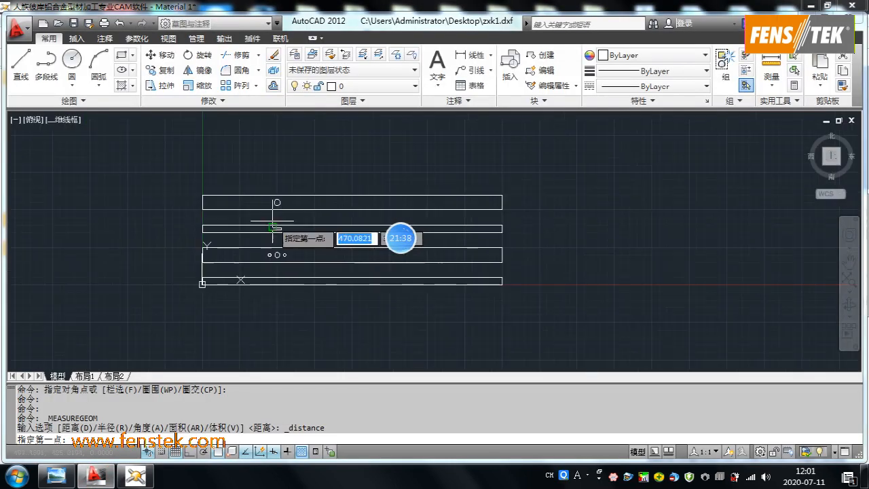
{"action": "scroll", "coordinate": [242, 248], "scroll_direction": "up", "scroll_amount": 3}
{"action": "scroll", "coordinate": [247, 241], "scroll_direction": "up", "scroll_amount": 4}
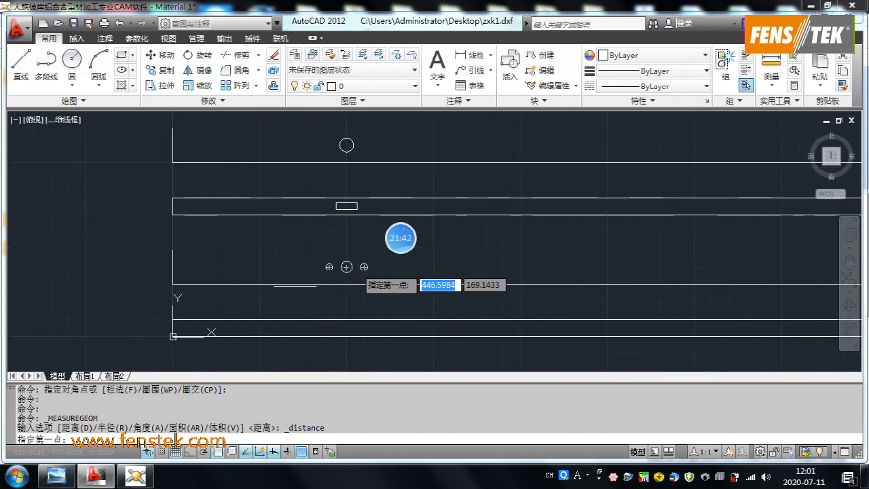
{"action": "left_click", "coordinate": [135, 475]}
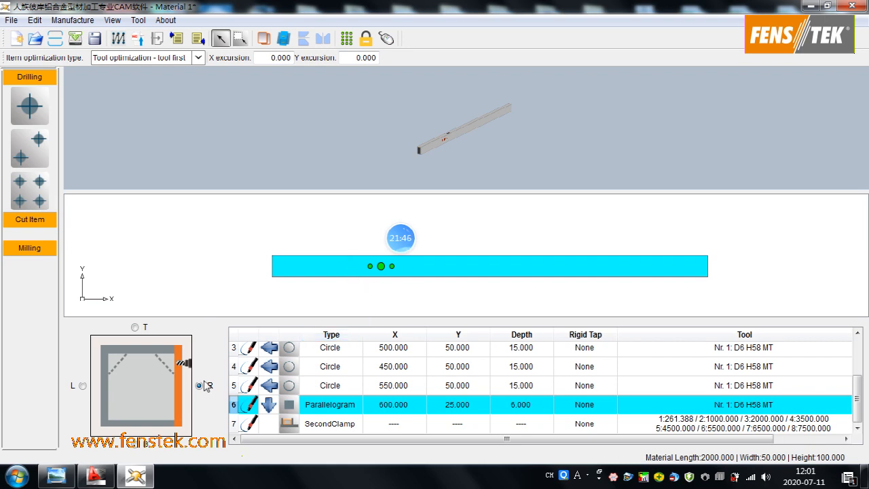
{"action": "left_click", "coordinate": [107, 480]}
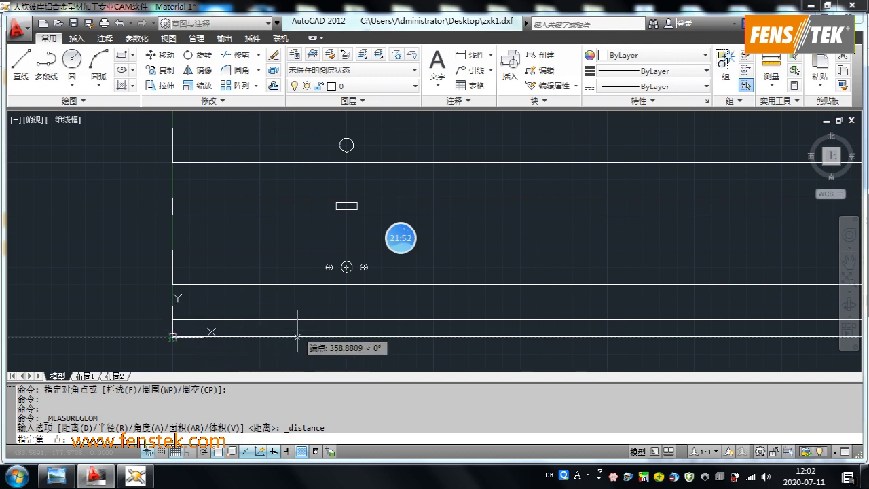
{"action": "mouse_move", "coordinate": [143, 482]}
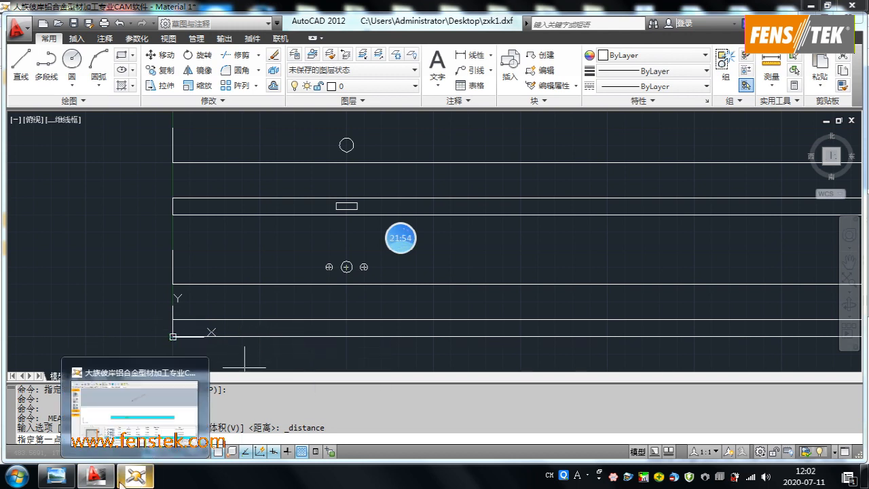
- Compare the T, L and R directions in the profile cross-section image with the B and R faces in the CAM software
{"action": "left_click", "coordinate": [57, 475]}
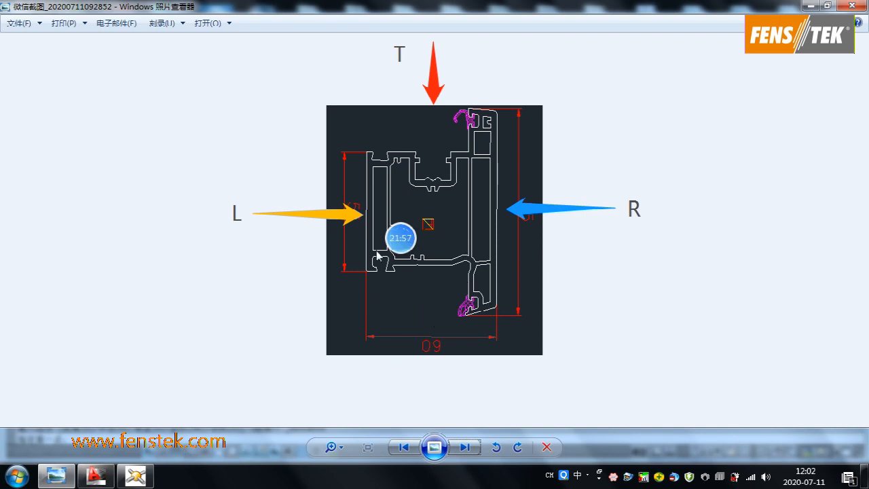
{"action": "left_click", "coordinate": [135, 475]}
{"action": "left_click", "coordinate": [138, 447]}
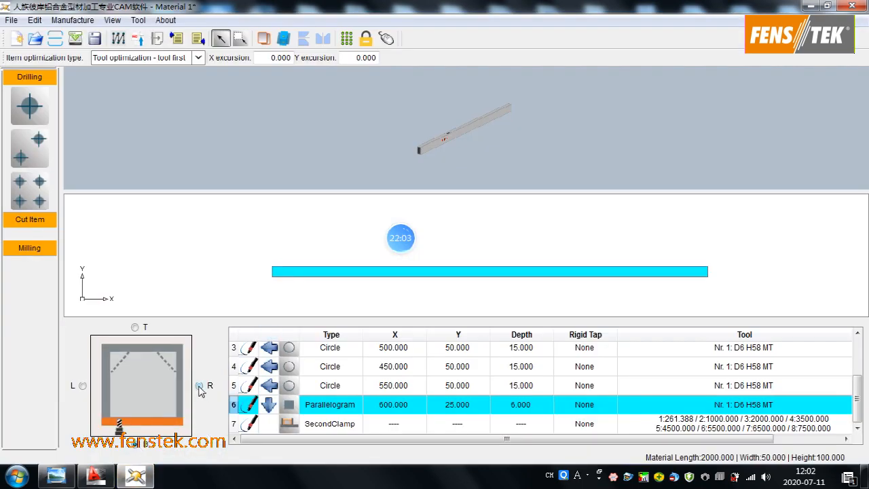
{"action": "left_click", "coordinate": [199, 386]}
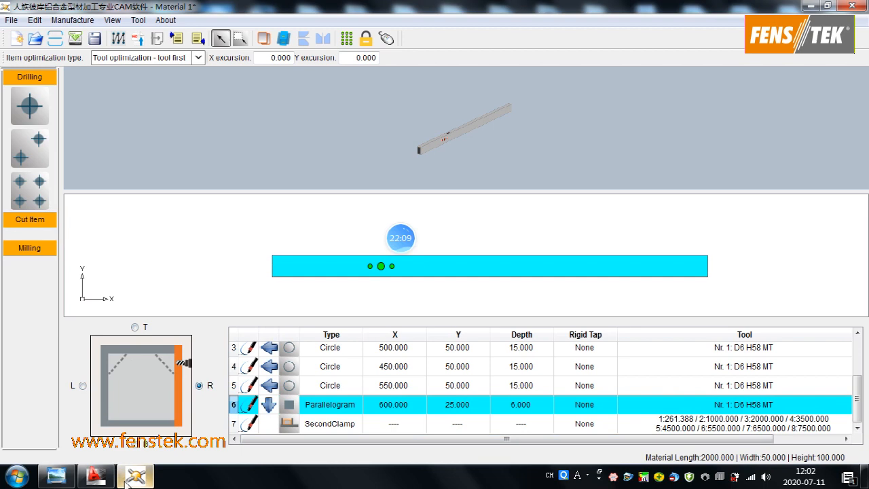
{"action": "left_click", "coordinate": [60, 477]}
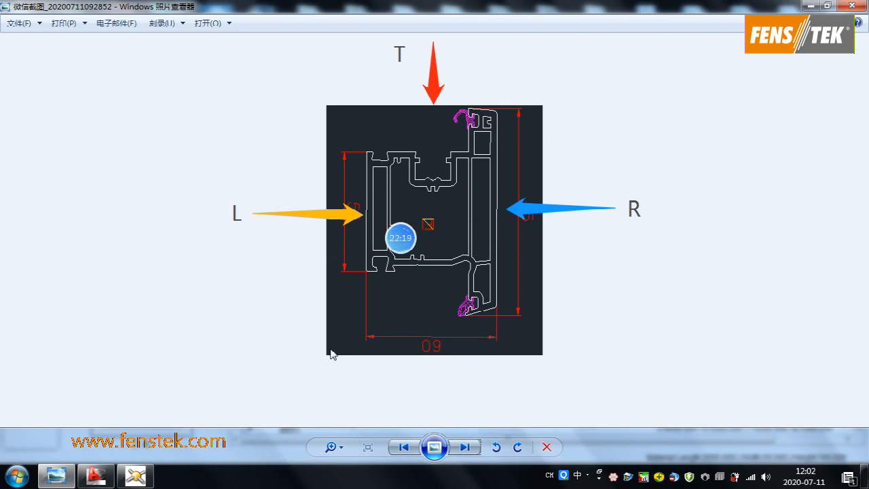
{"action": "left_click", "coordinate": [135, 476]}
{"action": "left_click", "coordinate": [96, 475]}
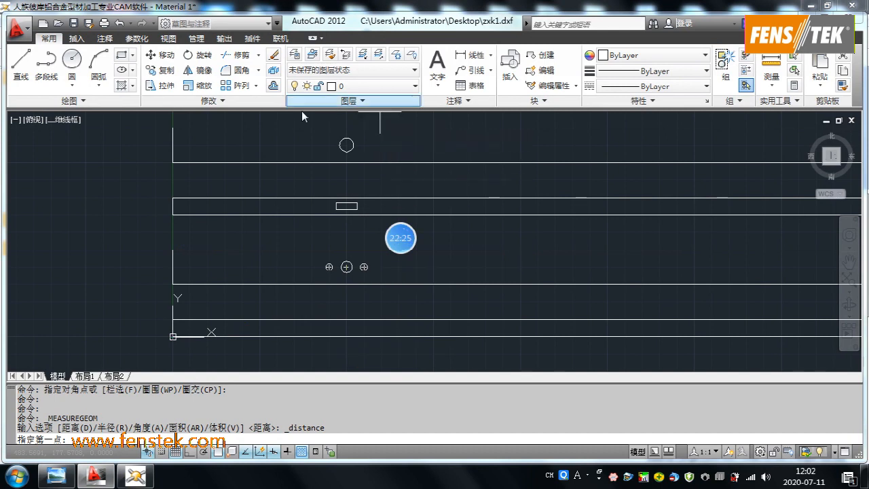
- Return to the CAM software and inspect the circular holes and the parallelogram cutout on the 3D profile
{"action": "left_click", "coordinate": [136, 479]}
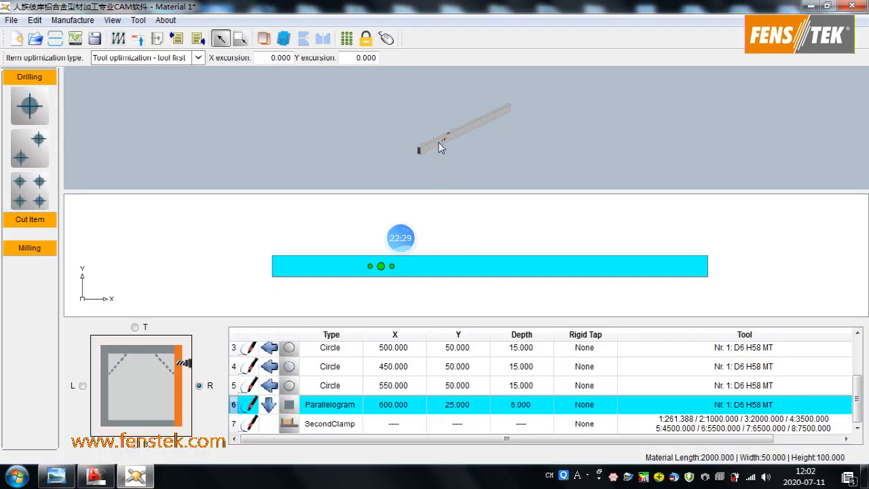
{"action": "middle_click_drag", "start_coordinate": [428, 132], "coordinate": [408, 136]}
{"action": "scroll", "coordinate": [407, 137], "scroll_direction": "up", "scroll_amount": 5}
{"action": "middle_click_drag", "start_coordinate": [360, 156], "coordinate": [331, 190]}
{"action": "middle_click_drag", "start_coordinate": [430, 128], "coordinate": [436, 58]}
{"action": "middle_click_drag", "start_coordinate": [360, 149], "coordinate": [363, 97]}
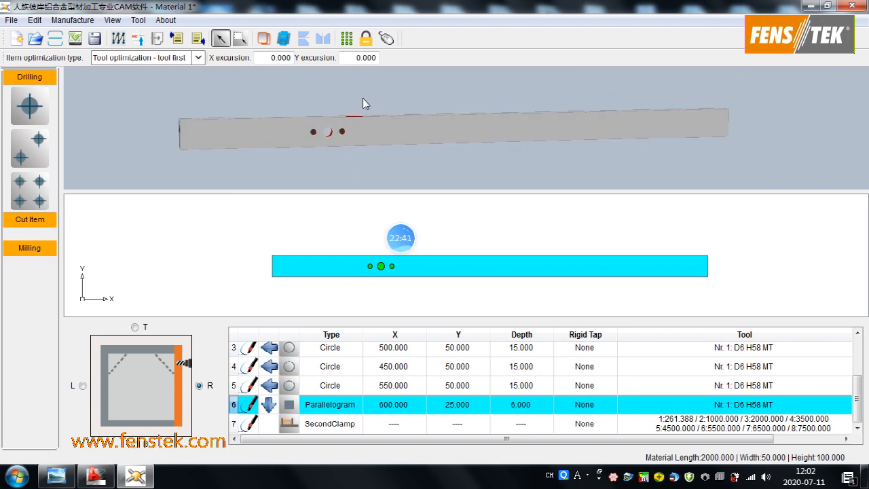
{"action": "middle_click_drag", "start_coordinate": [422, 131], "coordinate": [455, 154]}
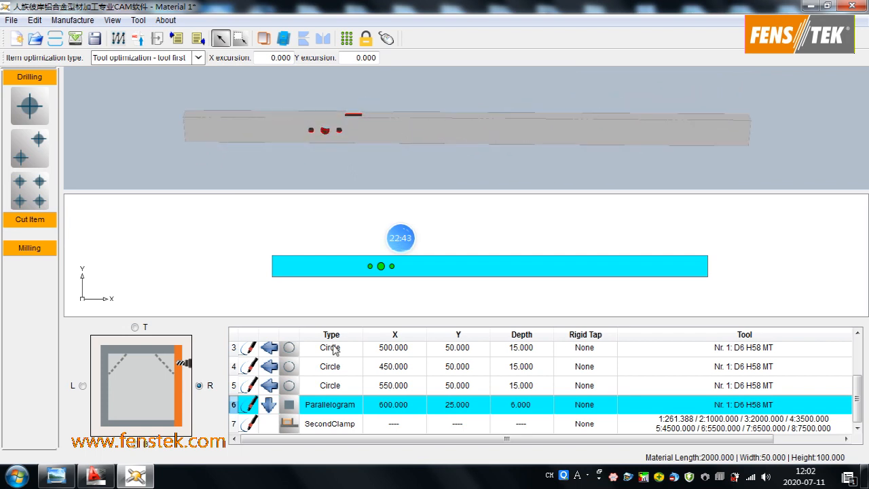
- Generate the left work area NC program with automatic item optimization, naming it 1123.NC in the D:/ZXK folder
{"action": "left_click", "coordinate": [138, 38]}
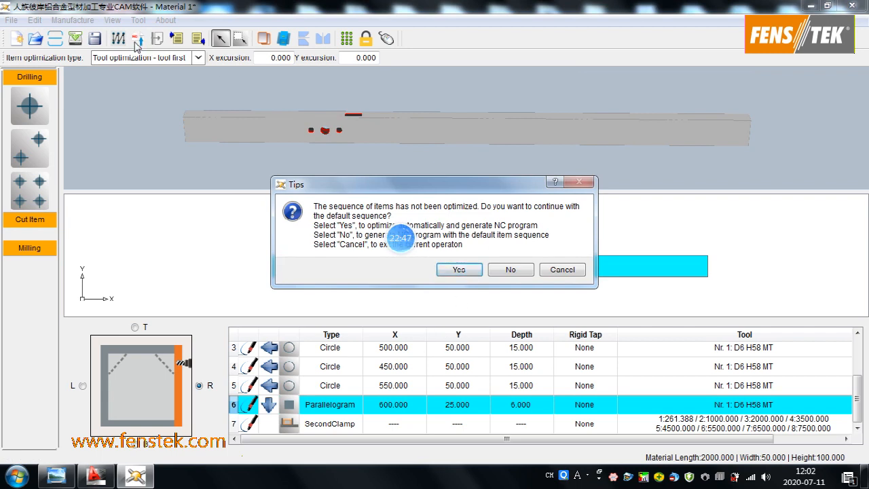
{"action": "left_click", "coordinate": [467, 269]}
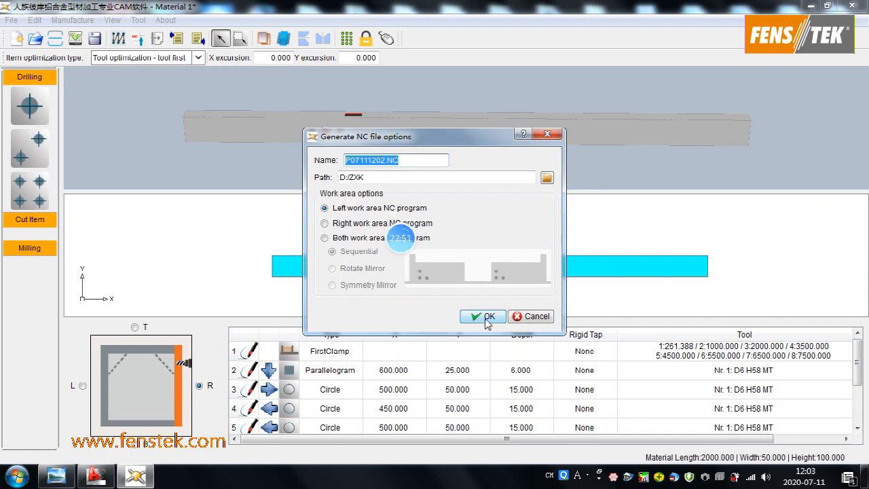
{"action": "left_click", "coordinate": [544, 177]}
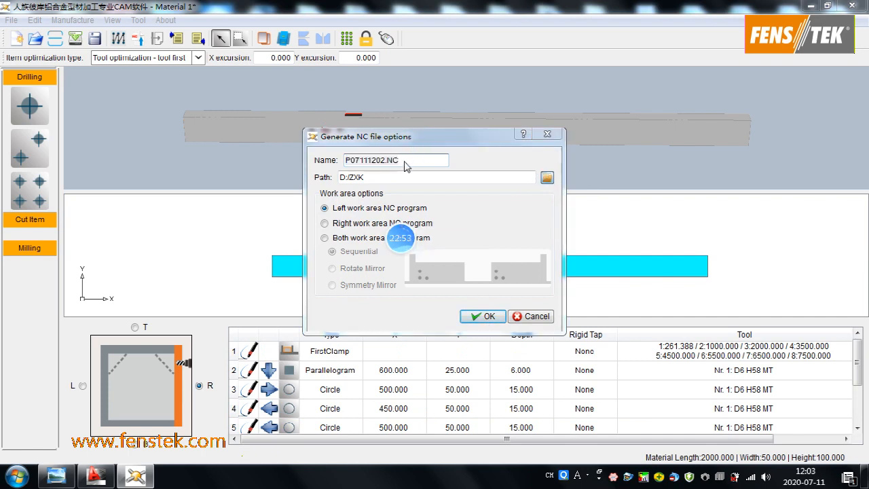
{"action": "left_click", "coordinate": [726, 104]}
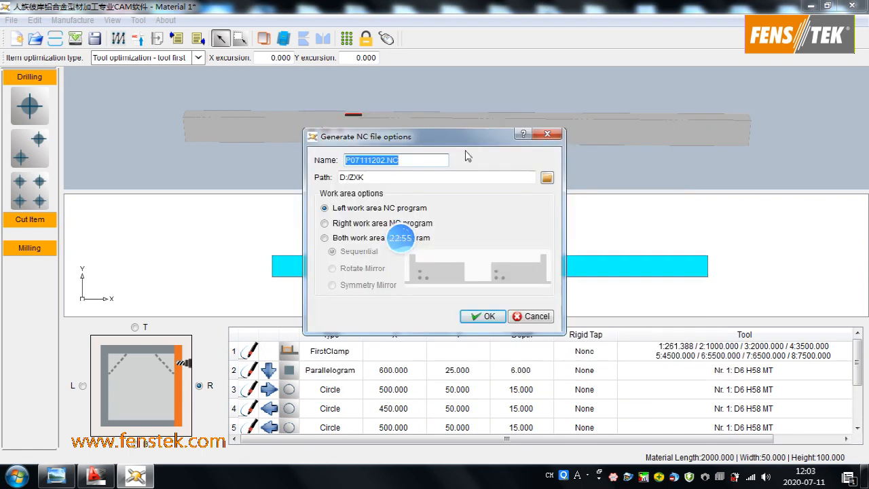
{"action": "left_click_drag", "start_coordinate": [389, 160], "coordinate": [307, 169]}
{"action": "type", "text": "1123"}
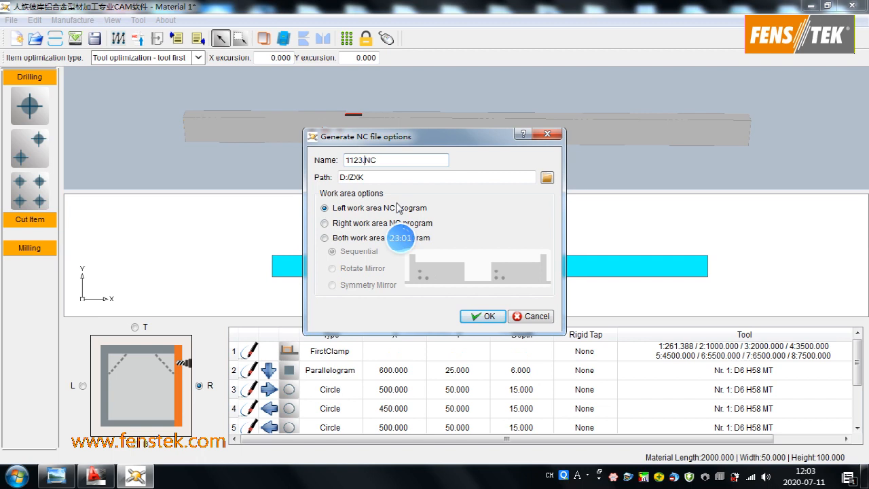
{"action": "left_click", "coordinate": [490, 317]}
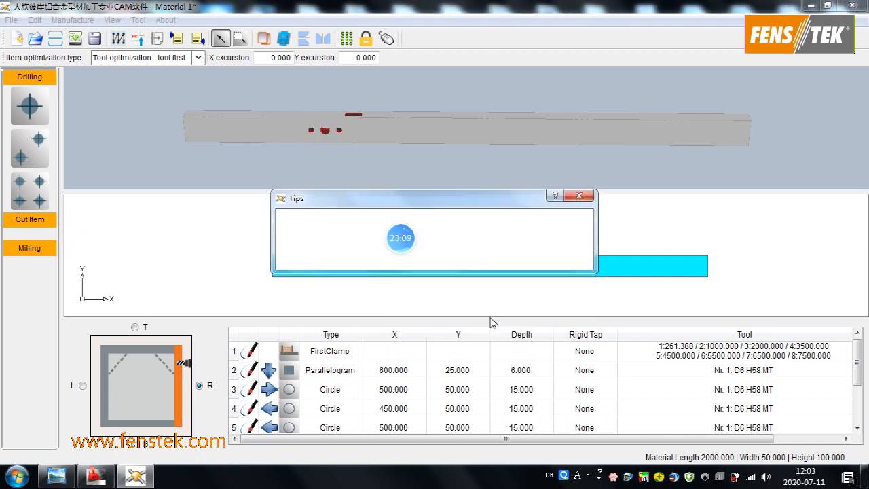
{"action": "left_click", "coordinate": [563, 257]}
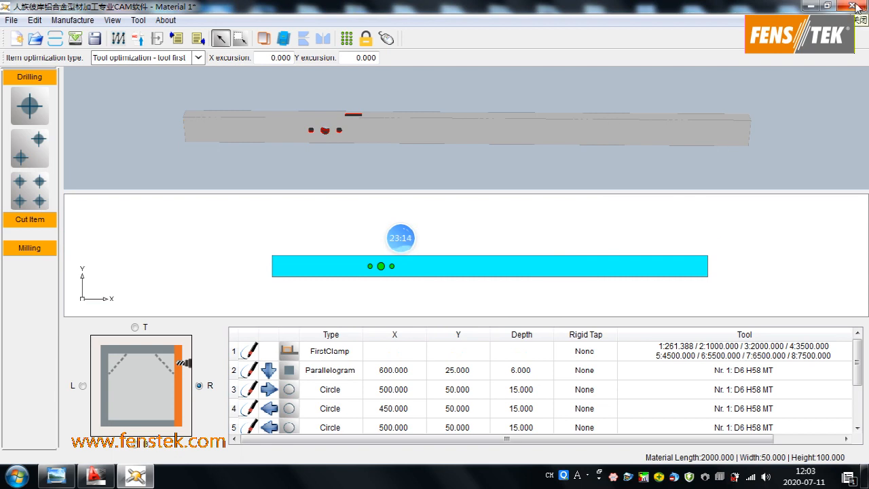
{"action": "scroll", "coordinate": [290, 233], "scroll_direction": "down", "scroll_amount": 5}
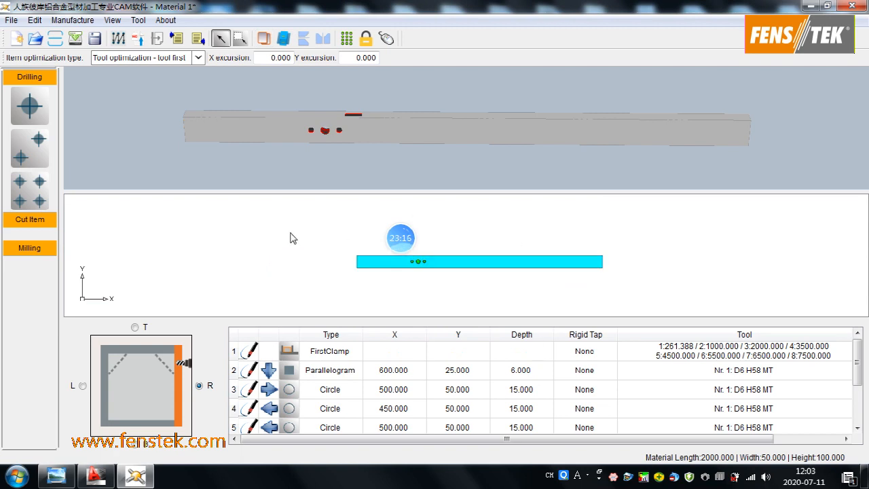
{"action": "scroll", "coordinate": [290, 233], "scroll_direction": "up", "scroll_amount": 8}
{"action": "scroll", "coordinate": [290, 238], "scroll_direction": "down", "scroll_amount": 4}
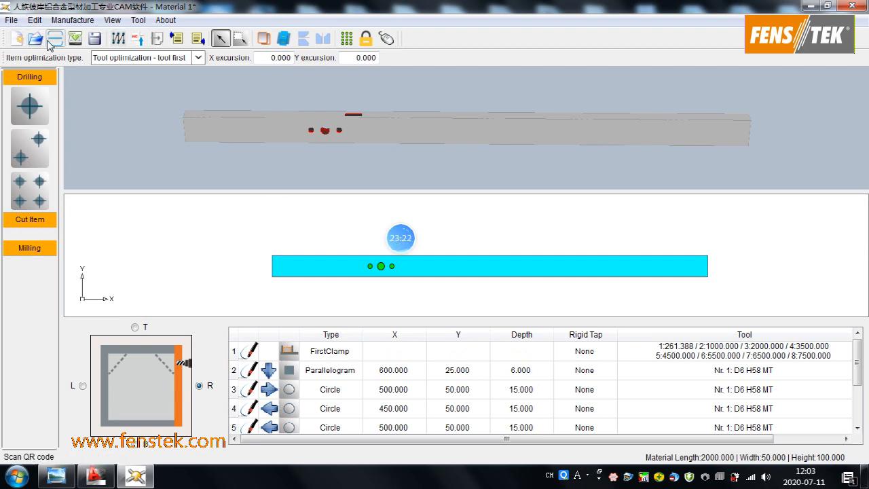
- Save the current material as cut item file 111.cif in the D:/ZXK folder, and dismiss the file opening dialog
{"action": "left_click", "coordinate": [35, 39]}
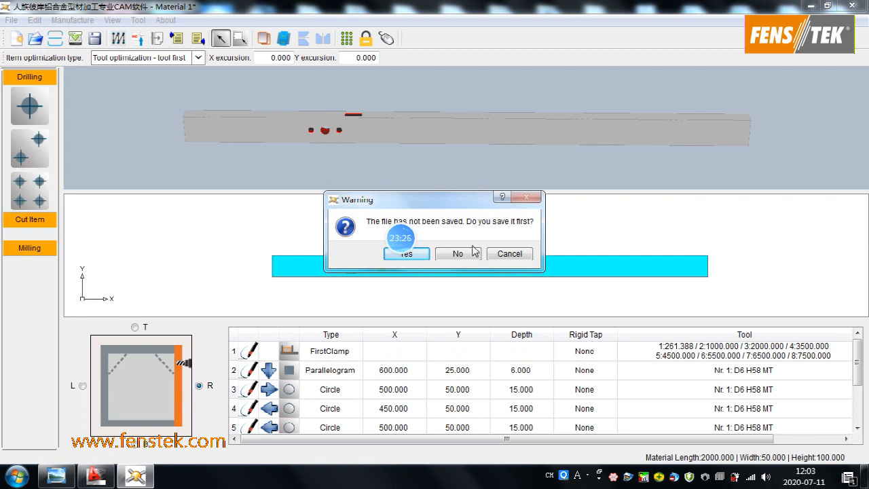
{"action": "left_click", "coordinate": [422, 257]}
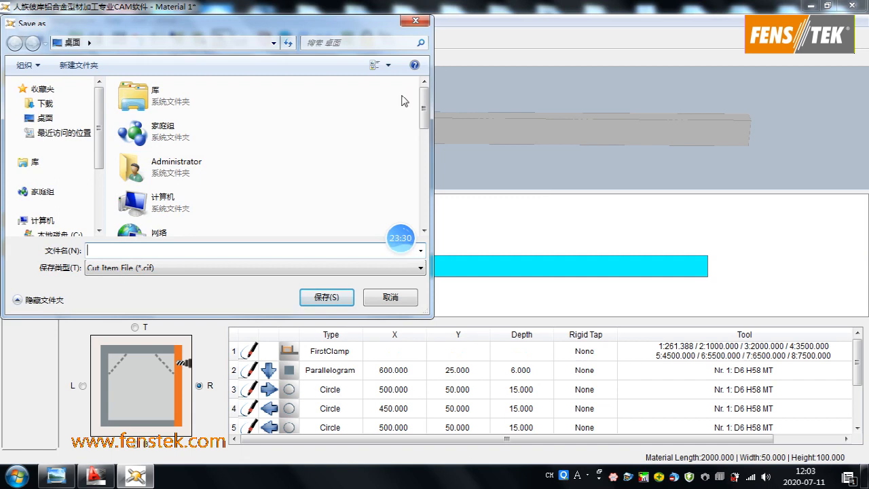
{"action": "left_click_drag", "start_coordinate": [423, 116], "coordinate": [423, 188]}
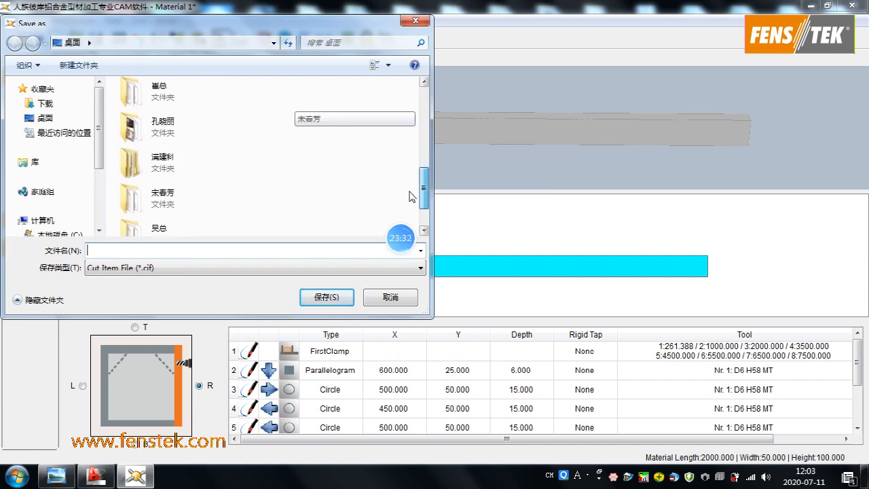
{"action": "scroll", "coordinate": [55, 183], "scroll_direction": "down", "scroll_amount": 3}
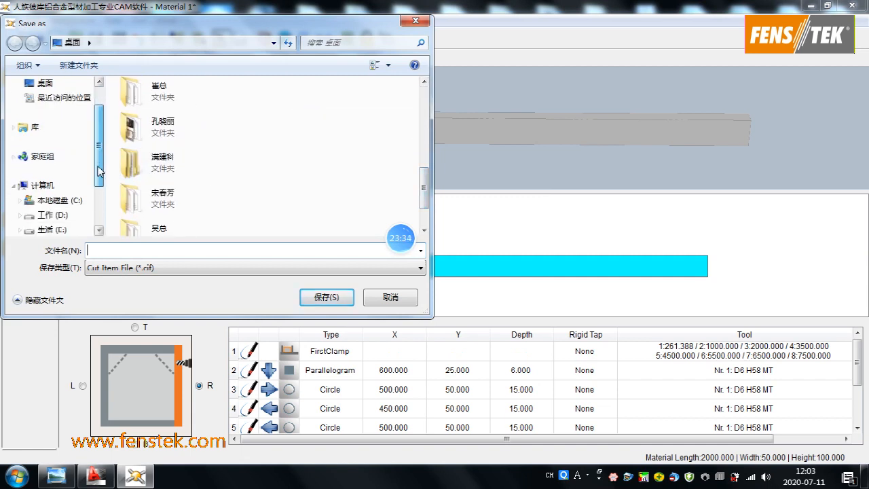
{"action": "left_click", "coordinate": [56, 200]}
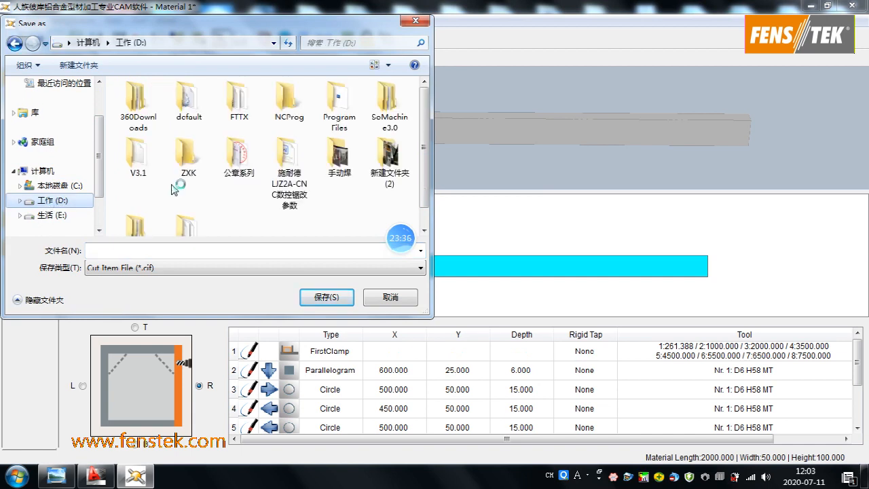
{"action": "double_click", "coordinate": [194, 160]}
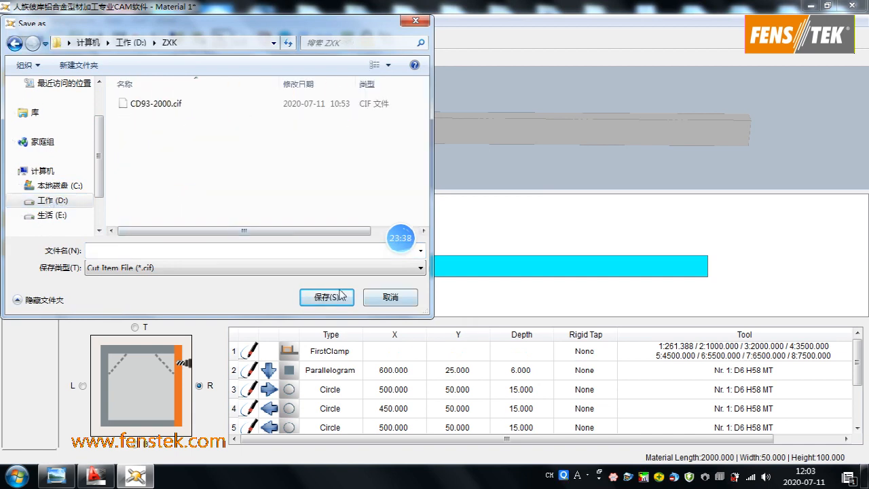
{"action": "left_click", "coordinate": [162, 251]}
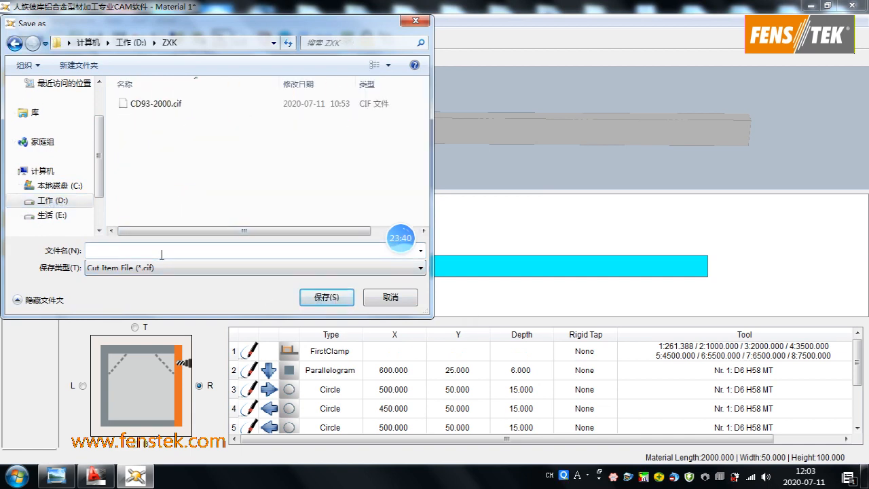
{"action": "type", "text": "111"}
{"action": "left_click", "coordinate": [313, 300]}
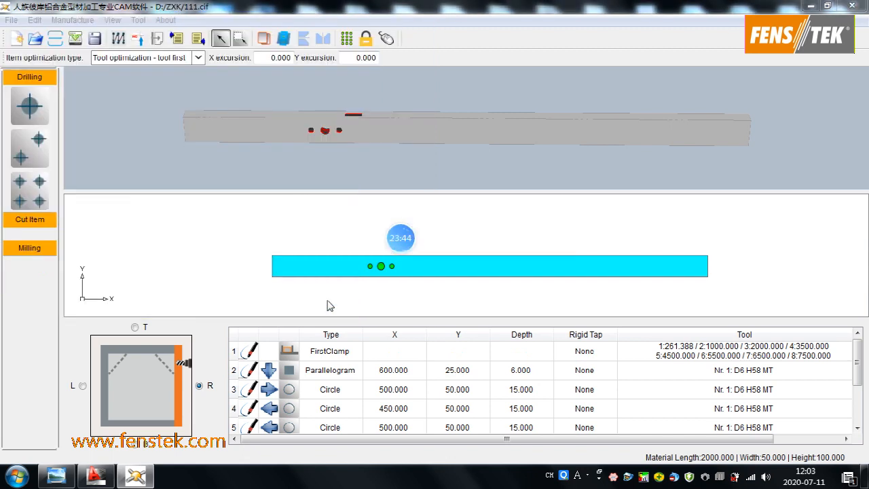
{"action": "key", "text": "ctrl+o"}
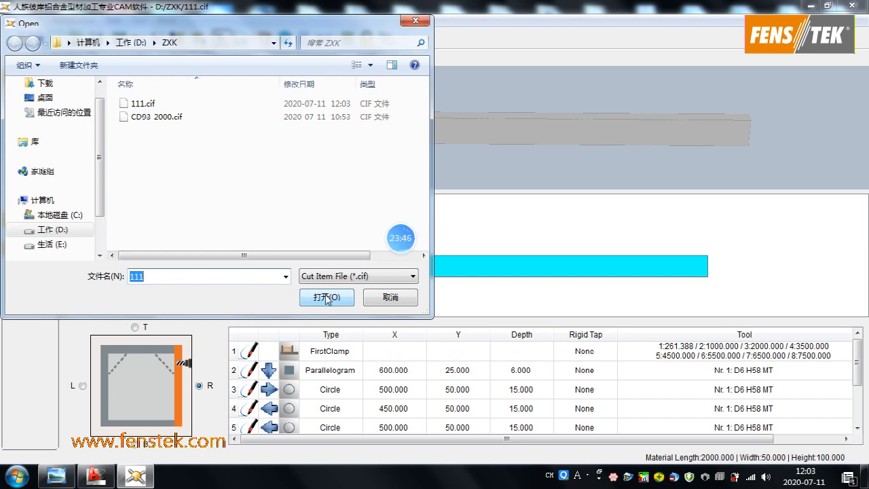
{"action": "left_click", "coordinate": [389, 298]}
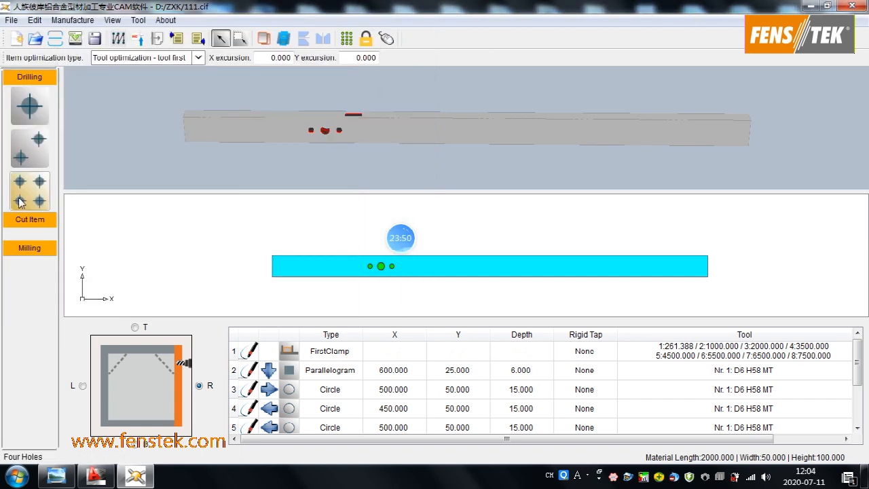
- Try to add a horizontal slot cut item to the R face of the profile
{"action": "left_click", "coordinate": [43, 220]}
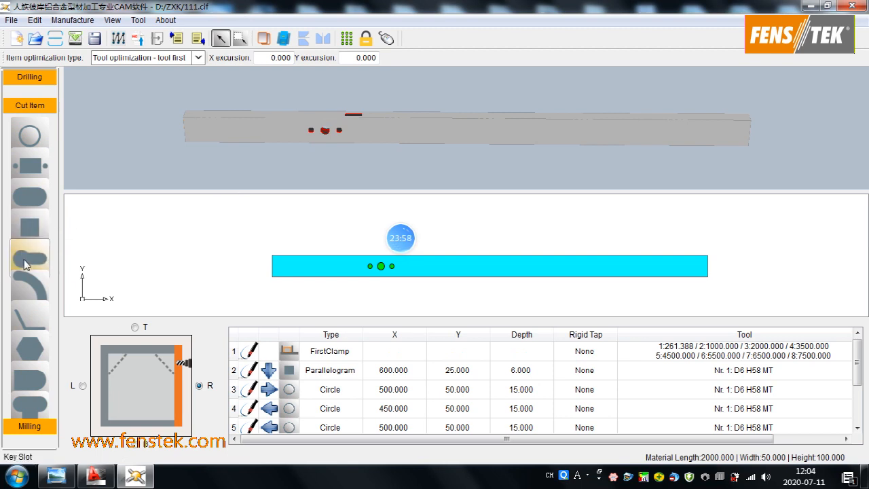
{"action": "left_click", "coordinate": [27, 203]}
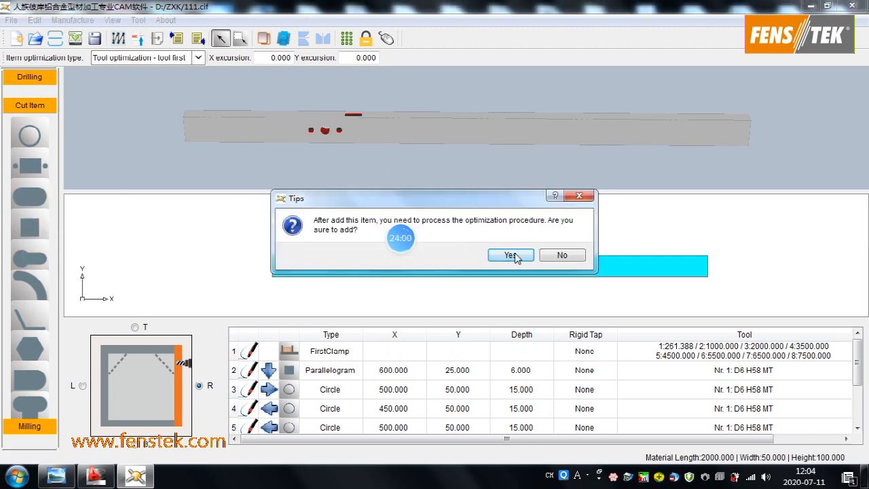
{"action": "left_click", "coordinate": [510, 255]}
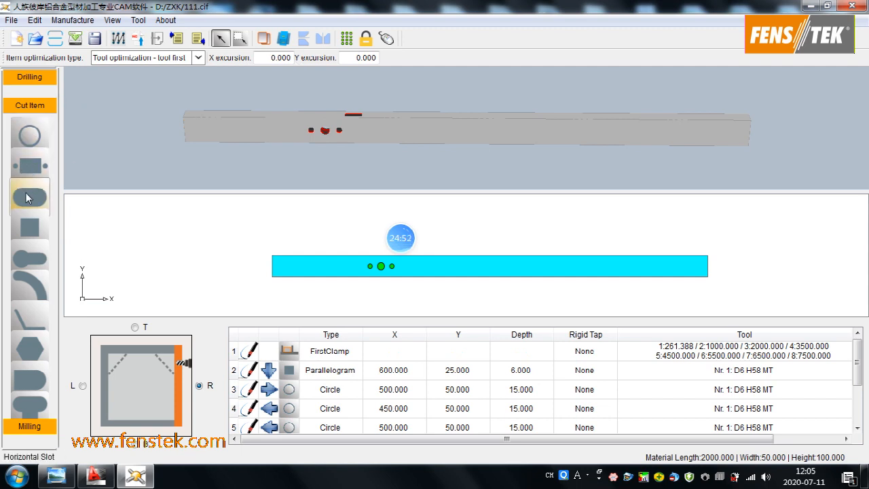
- Review the machine settings and tool measurement settings in the machine options, and close them without changes
{"action": "left_click", "coordinate": [139, 20]}
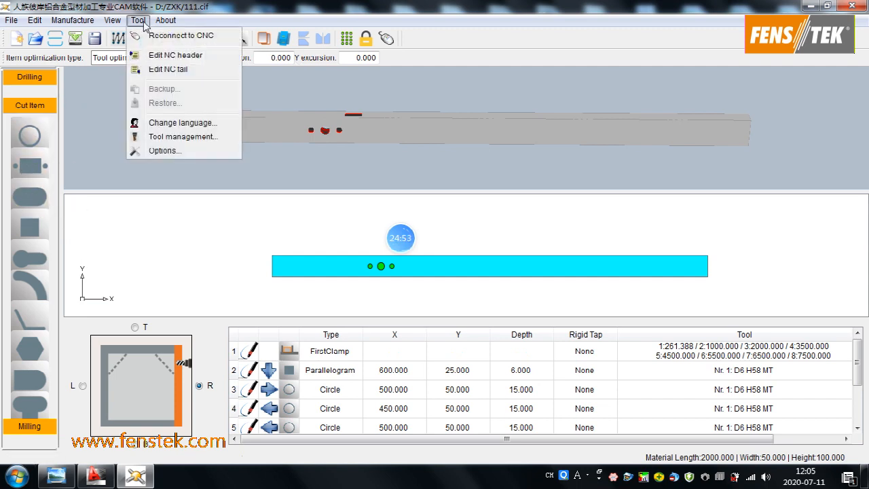
{"action": "left_click", "coordinate": [162, 150]}
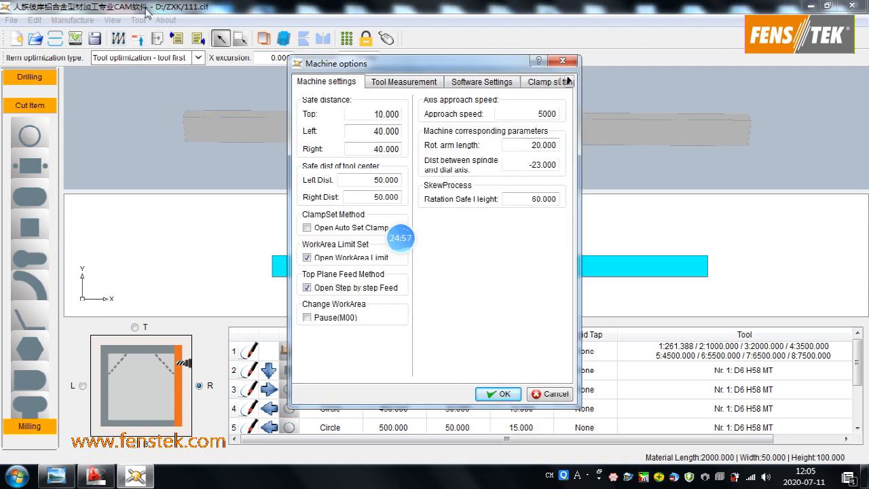
{"action": "left_click", "coordinate": [404, 82]}
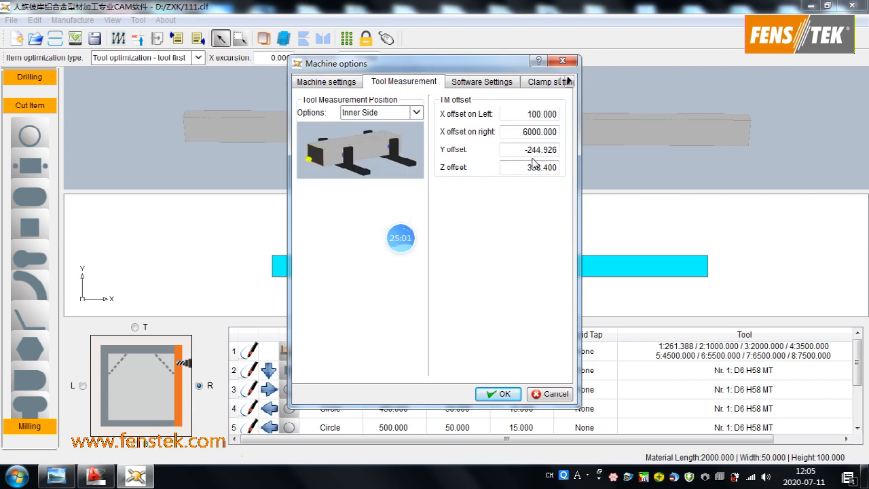
{"action": "left_click", "coordinate": [562, 61]}
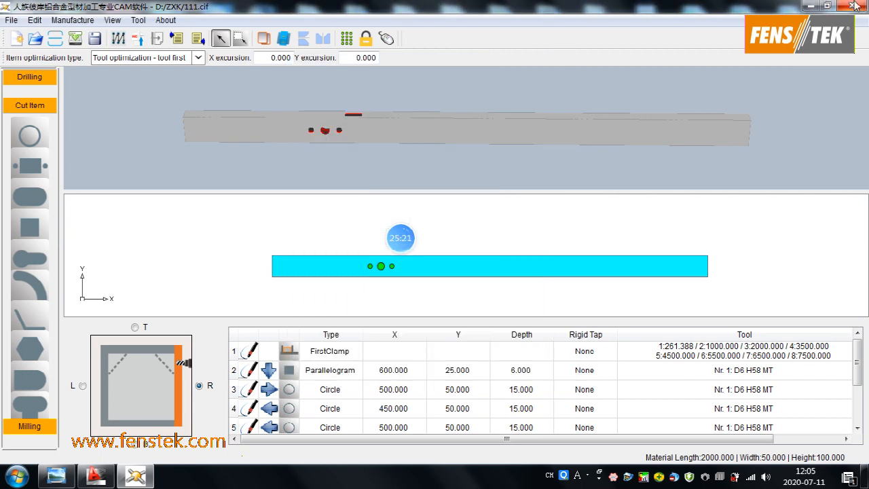